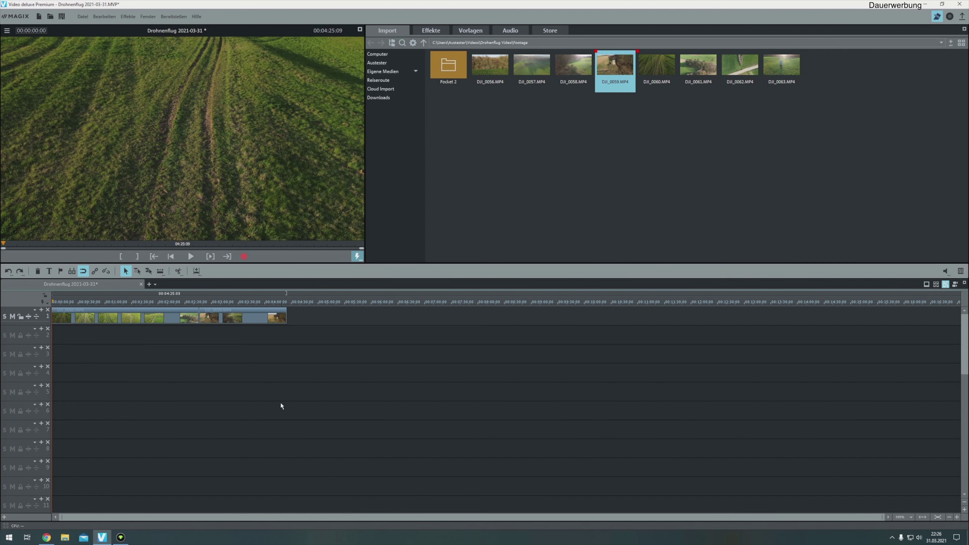
Append DJI_0062.MP4 directly after the last clip on track 1 and scrub through the added footage
scroll(281, 404, "down", 3)
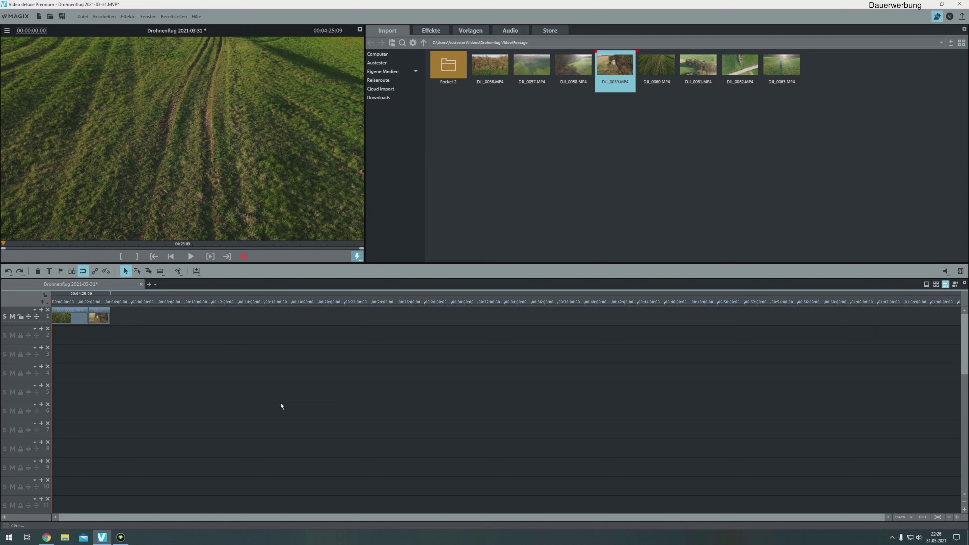
scroll(281, 403, "up", 5)
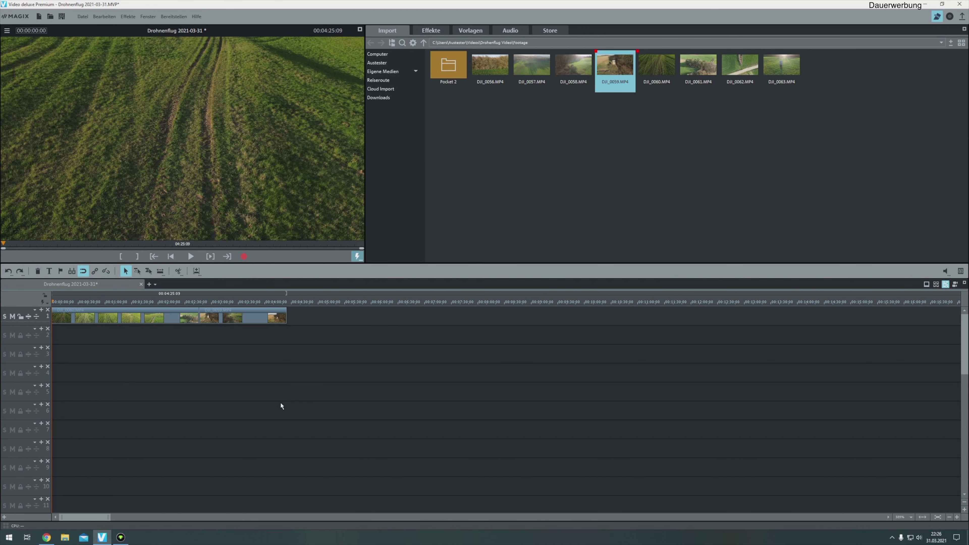
scroll(281, 404, "down", 1)
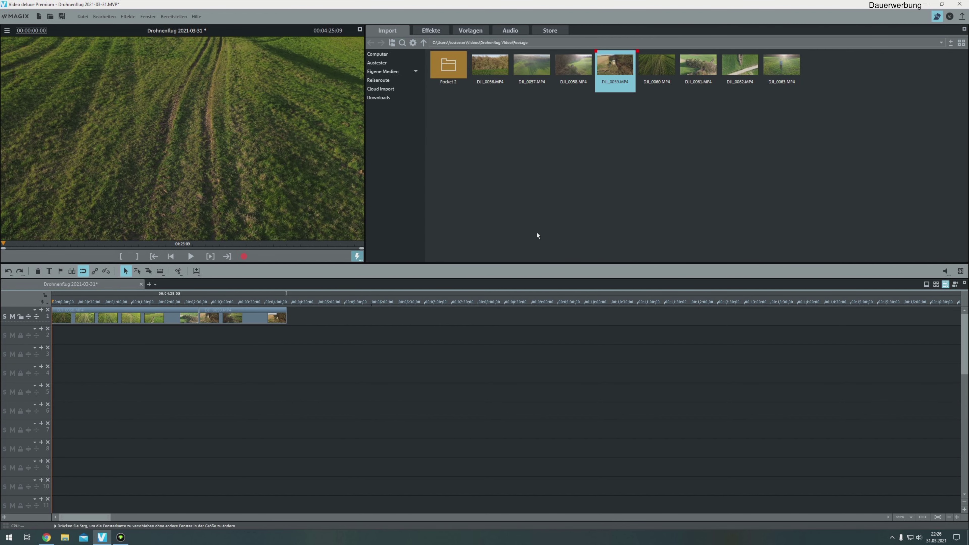
left_click(737, 62)
left_click_drag(513, 214, 309, 317)
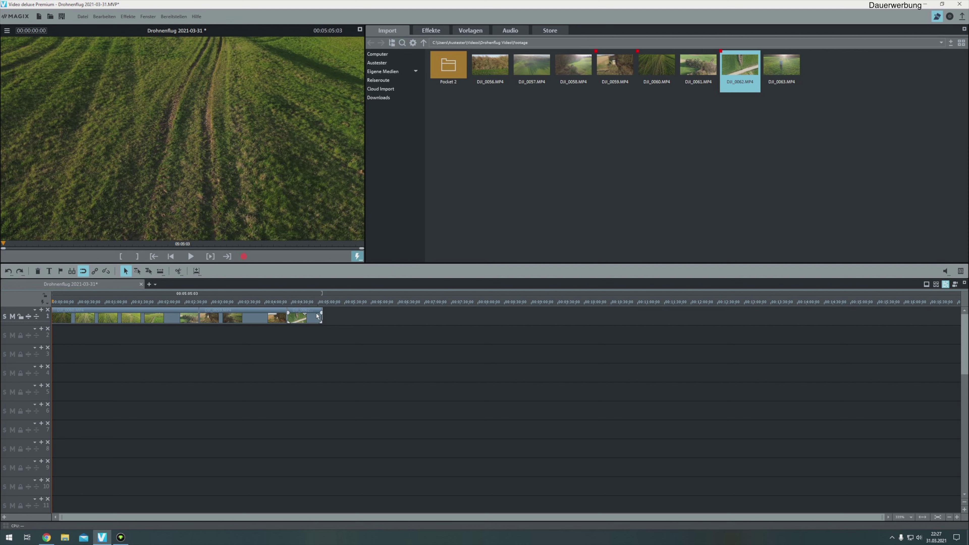
left_click(304, 302)
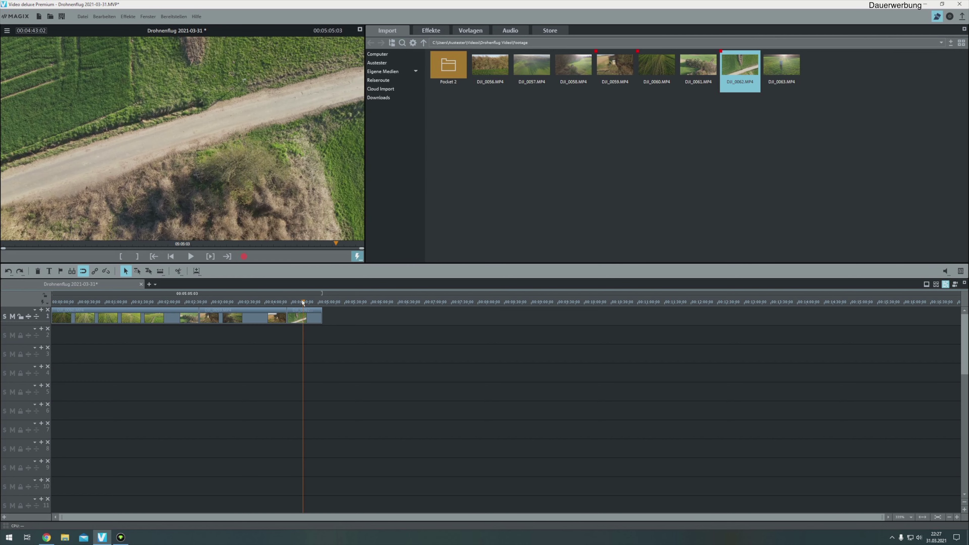
mouse_move(303, 302)
left_mouse_down()
mouse_move(293, 304)
mouse_move(314, 308)
left_mouse_up()
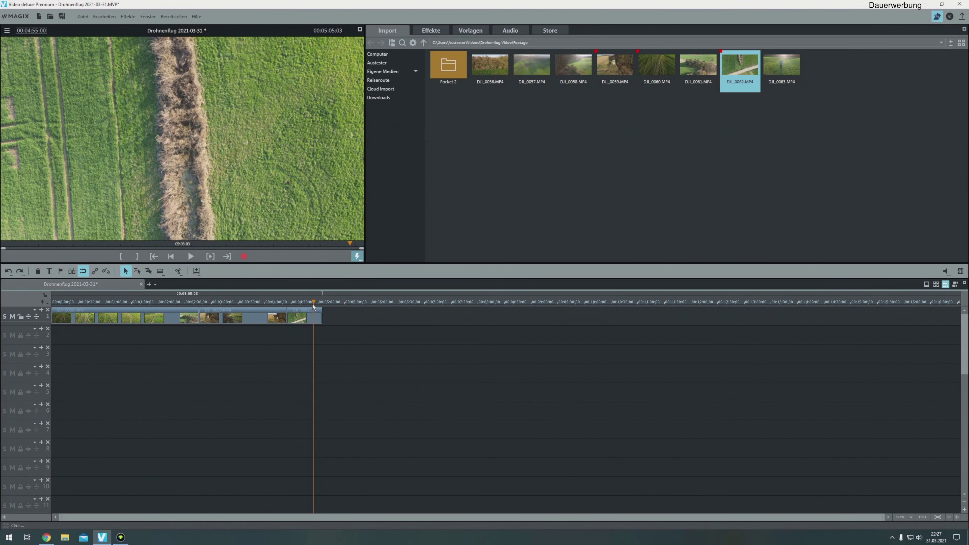
Move the DJI_0062.MP4 clip to track 2 beneath the first clip, around 00:01:49:03, and scrub across the overlap
left_click(149, 304)
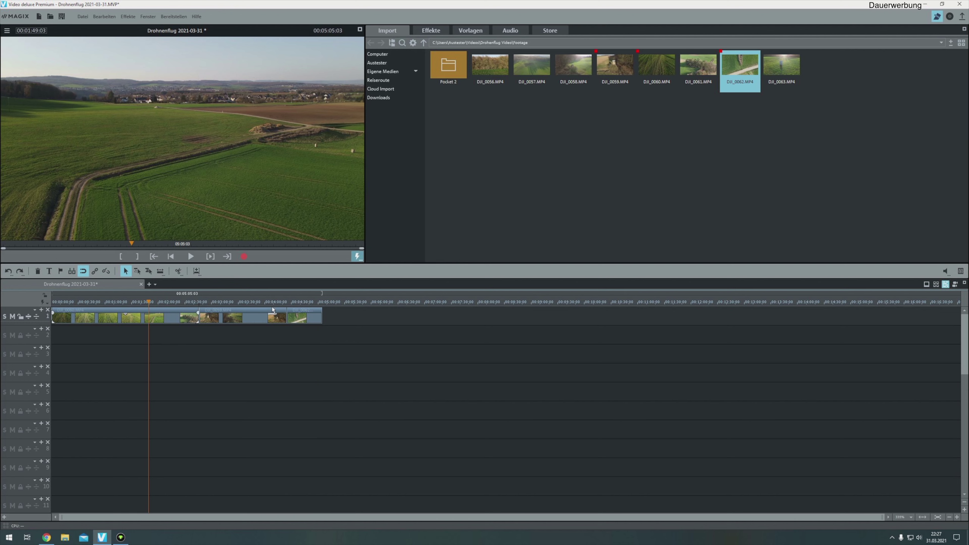
left_click(308, 314)
left_click_drag(308, 313, 156, 339)
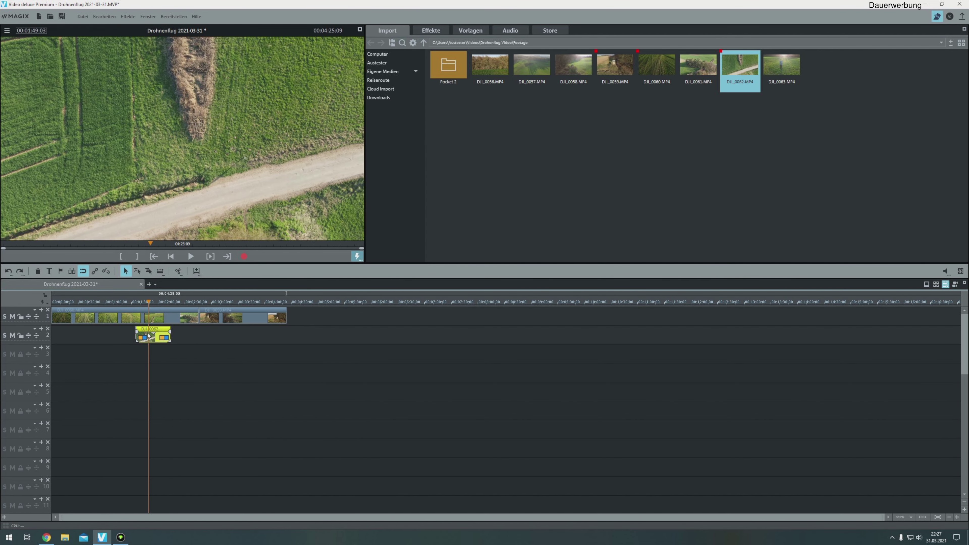
left_click(129, 304)
left_click_drag(129, 302, 181, 303)
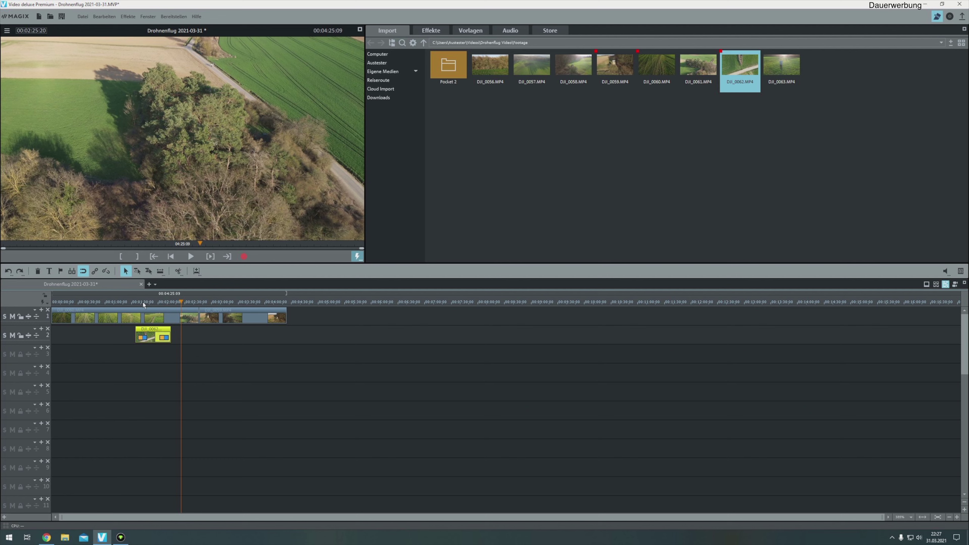
Add a lower-third title template from Bauchbinden Basic on the tracks below DJI_0062.MP4, at about 00:01:48
mouse_move(157, 336)
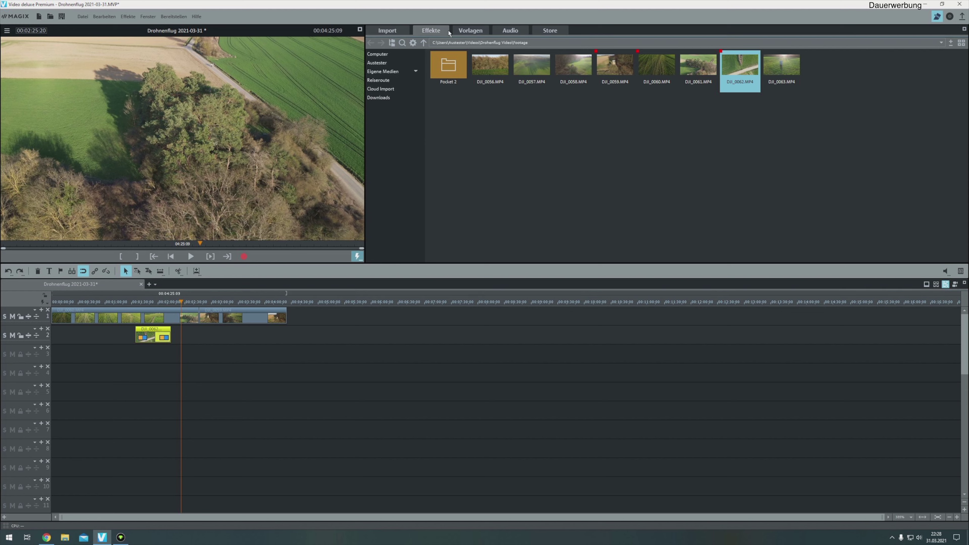
left_click(466, 33)
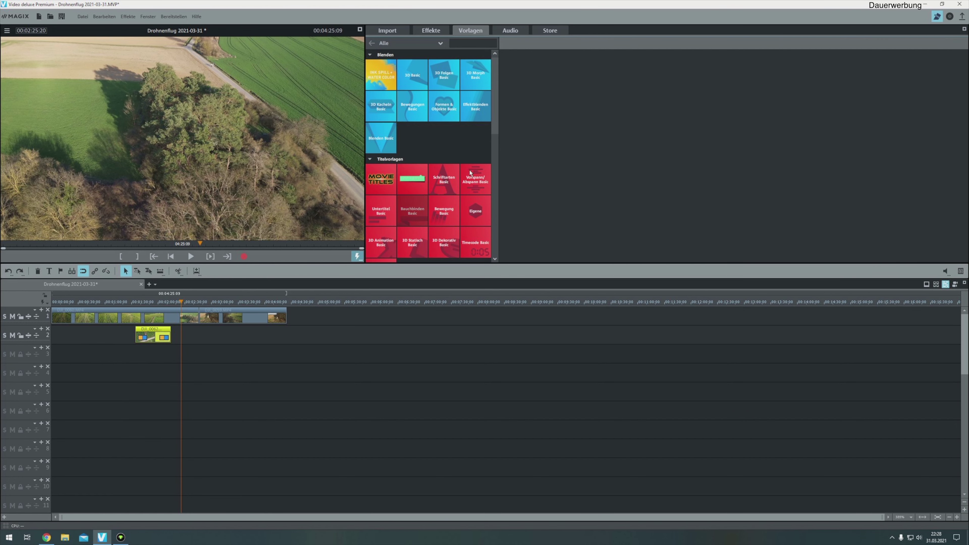
mouse_move(538, 94)
left_click_drag(539, 89, 148, 356)
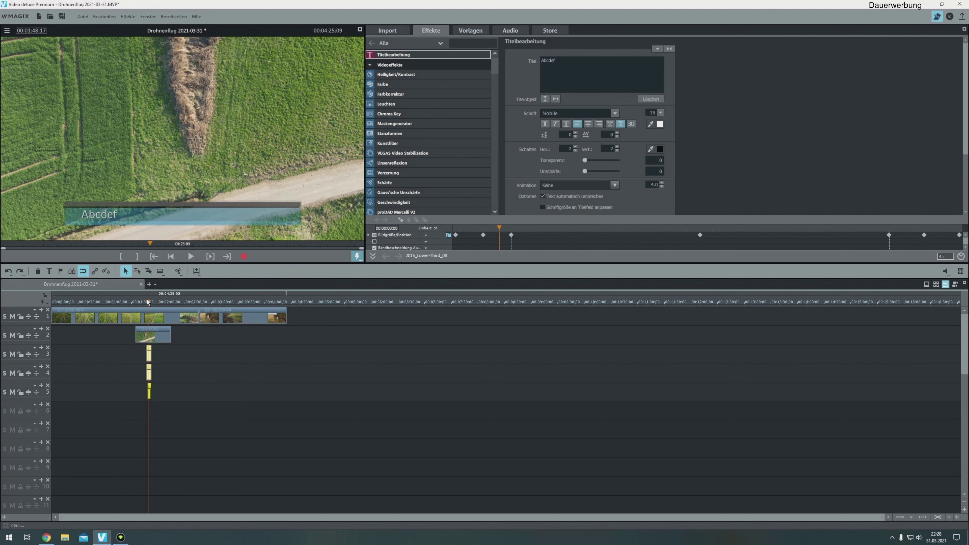
Replace the lower-third title text with "Ein toller Streifen" and check the title in the preview
left_click(148, 303)
scroll(156, 309, "up", 5)
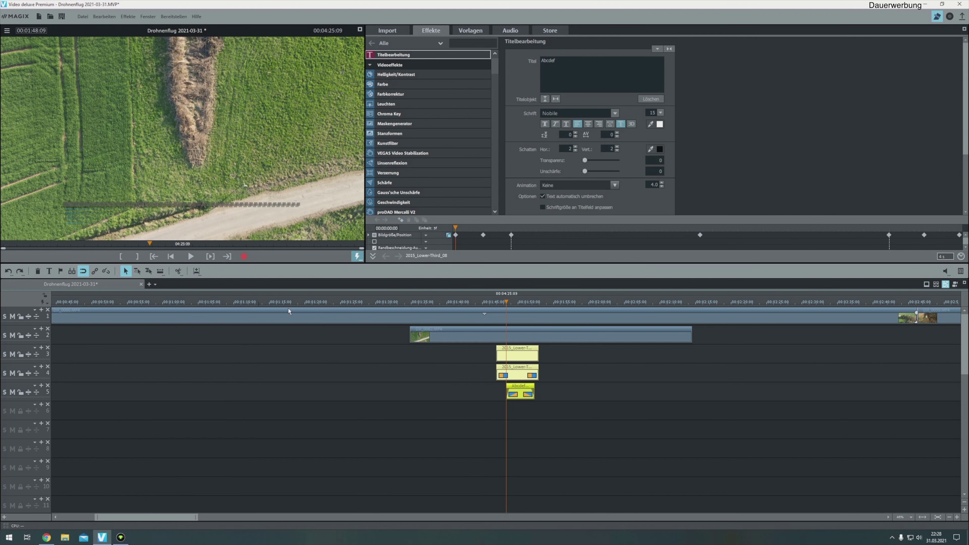
left_click(518, 303)
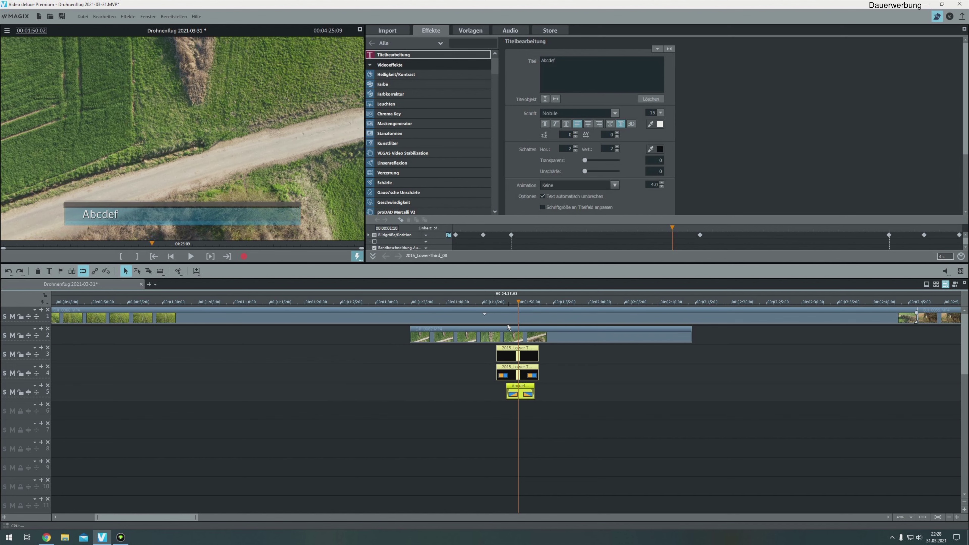
left_click(551, 62)
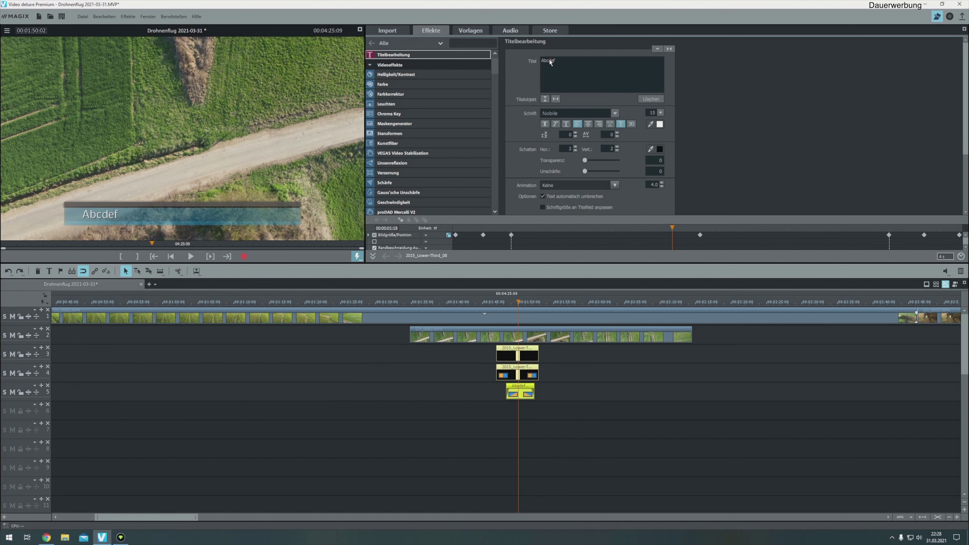
double_click(550, 63)
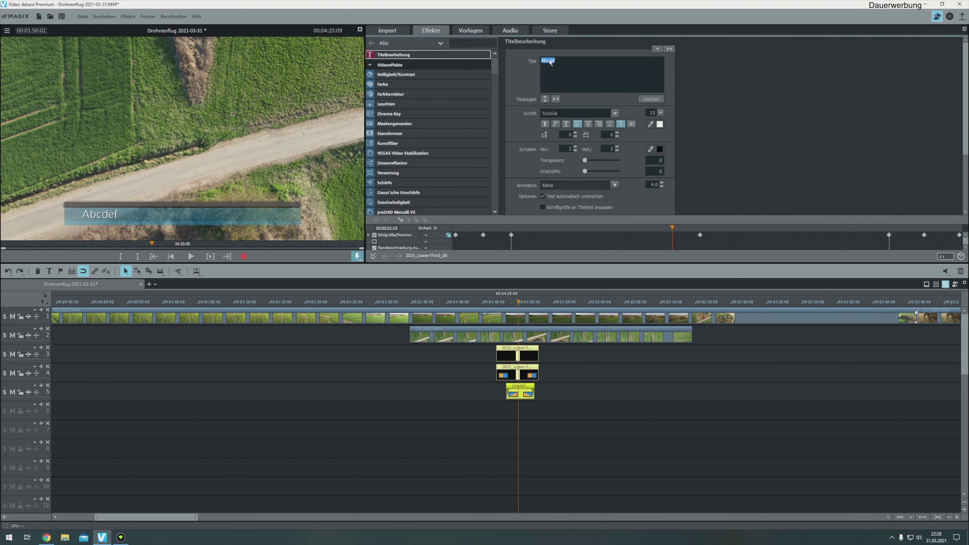
type("Ein toller Streifen")
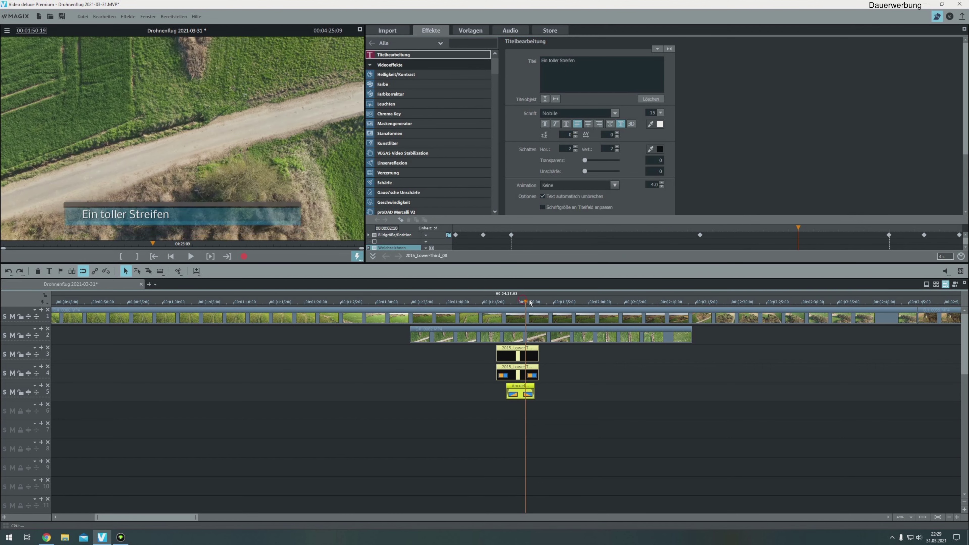
left_click(507, 302)
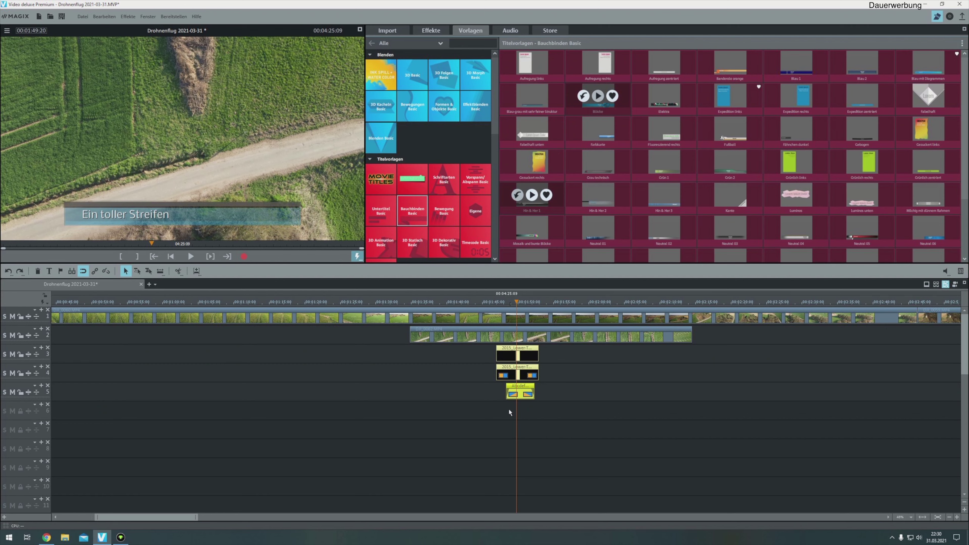
Delete all video clips and title objects from the timeline
left_click_drag(786, 408, 465, 326)
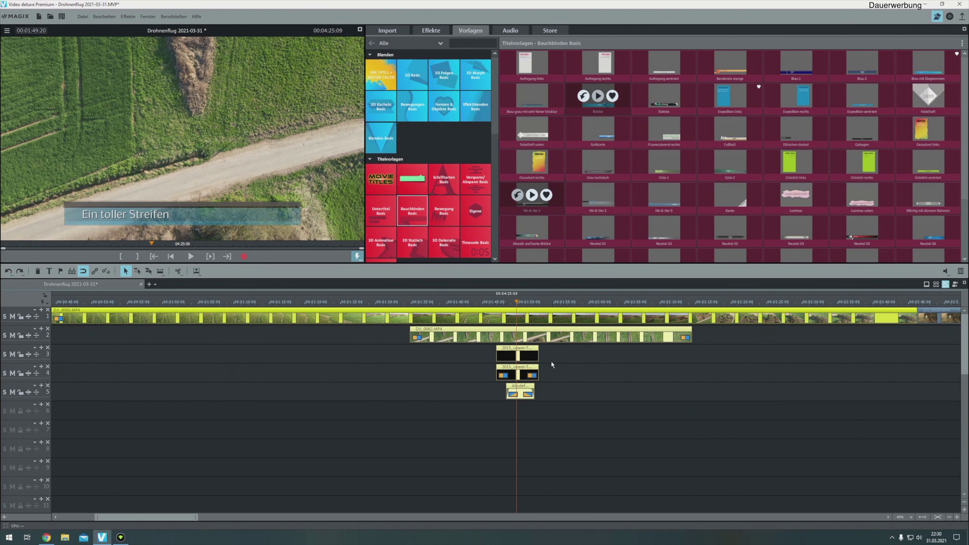
key("Delete")
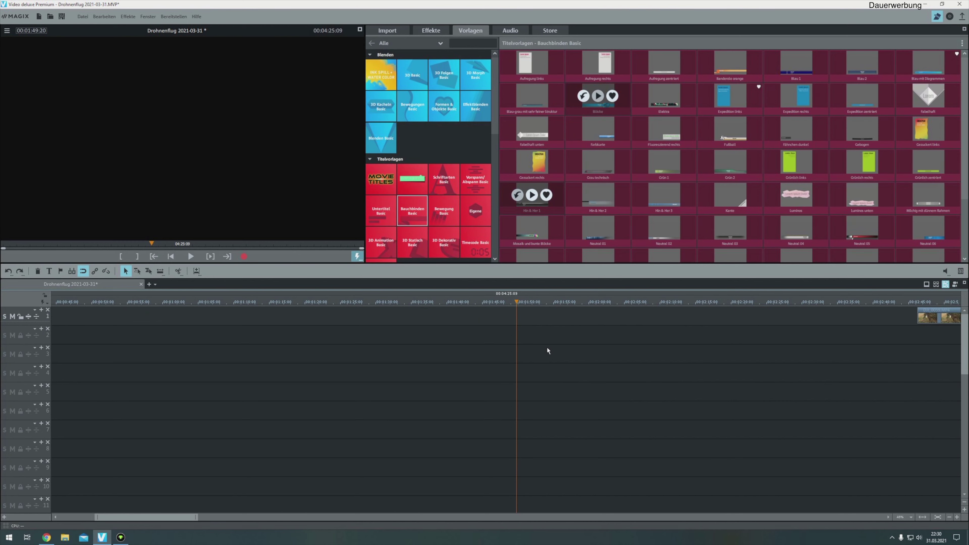
left_click(944, 317)
key("Delete")
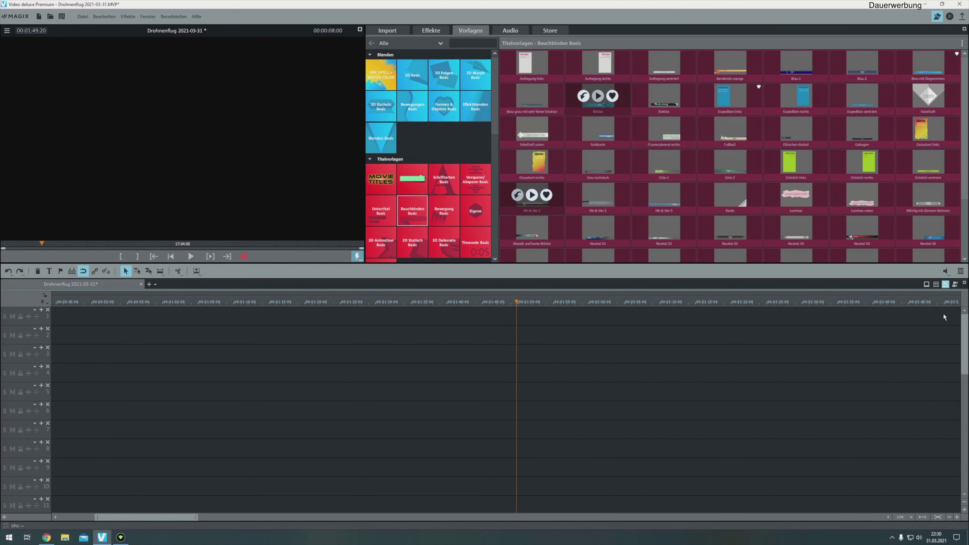
Try placing the full DJI_0056.MP4 clip at the start of track 1, and delete it from the timeline
left_click(395, 32)
mouse_move(496, 62)
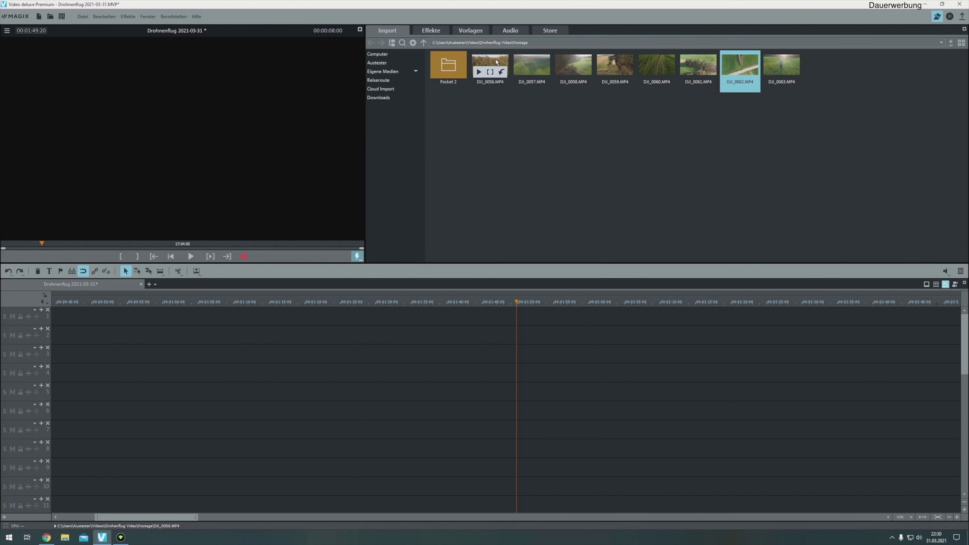
left_click_drag(497, 62, 98, 314)
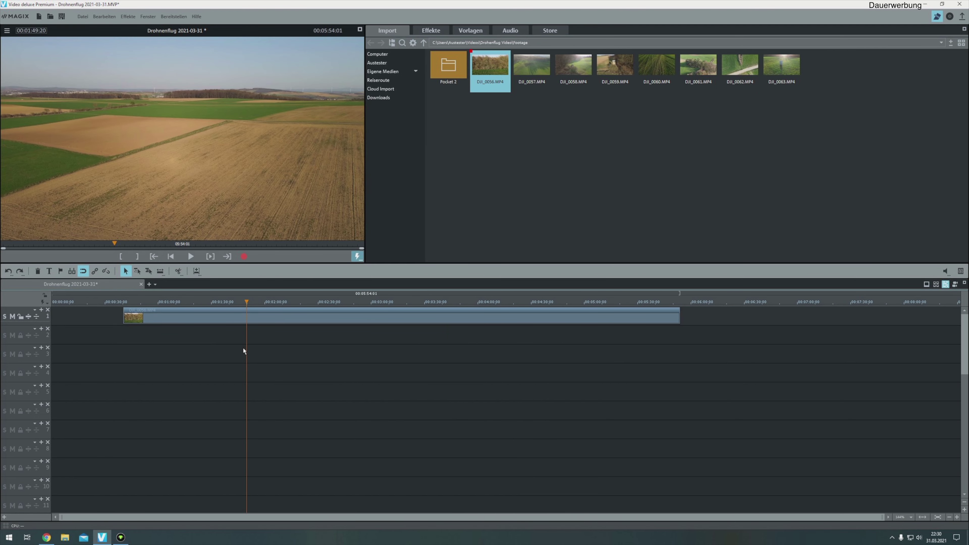
left_click(329, 313)
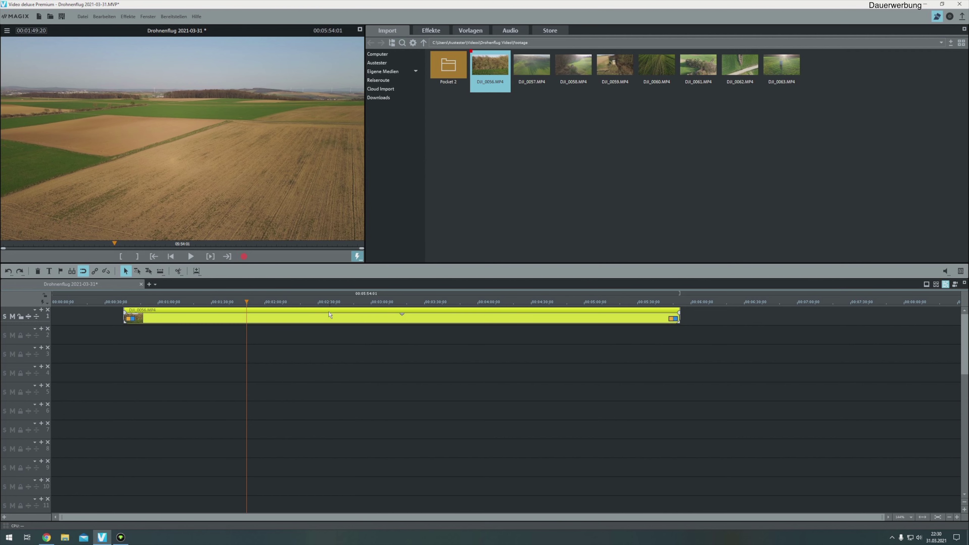
left_click_drag(330, 313, 57, 310)
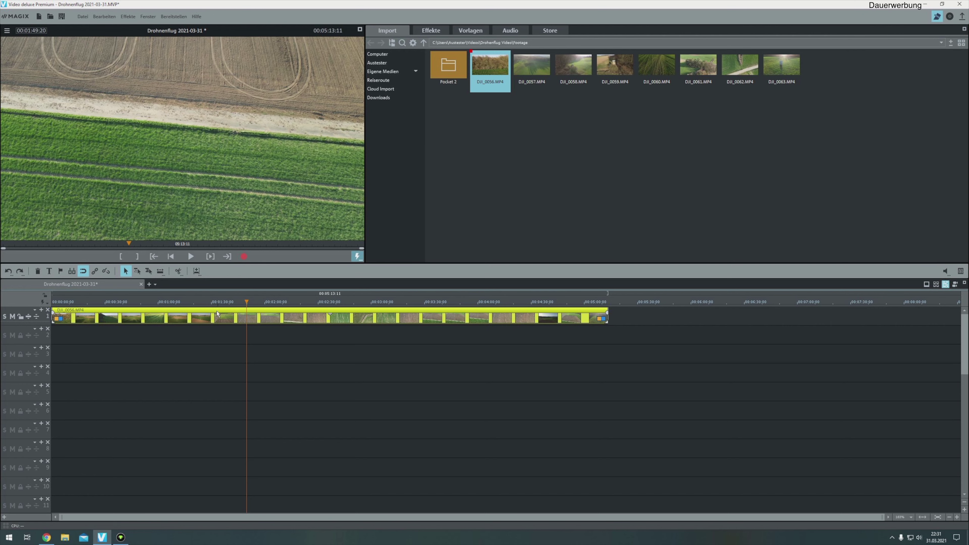
key("Delete")
Play DJI_0056.MP4 in the preview and set its out point a few seconds in, once the camera is above the hedge
mouse_move(480, 73)
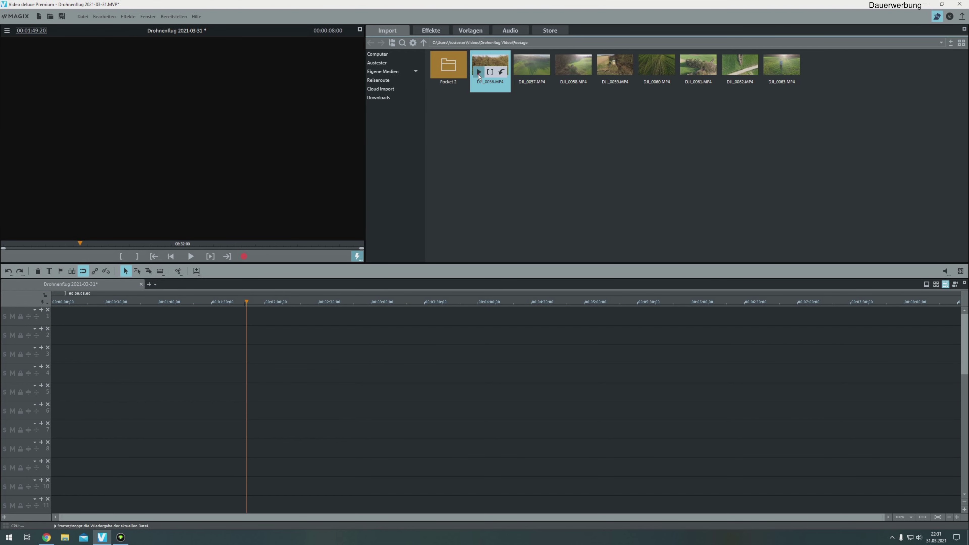
left_click(479, 72)
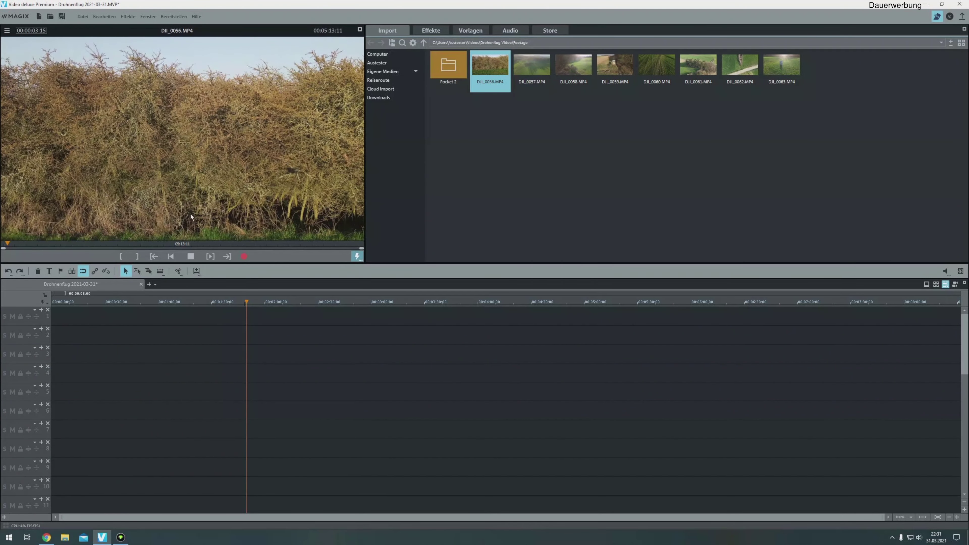
left_click(191, 256)
left_click(191, 256)
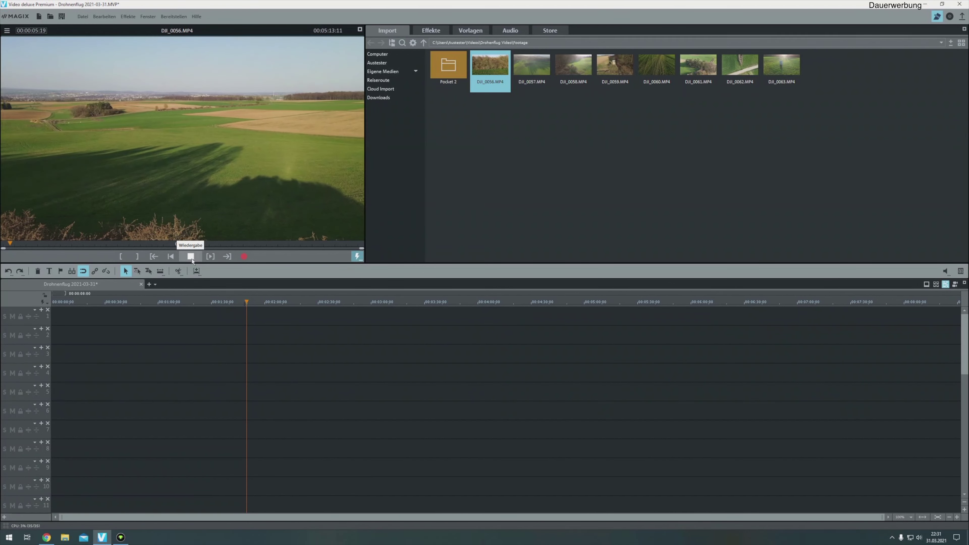
left_click(192, 259)
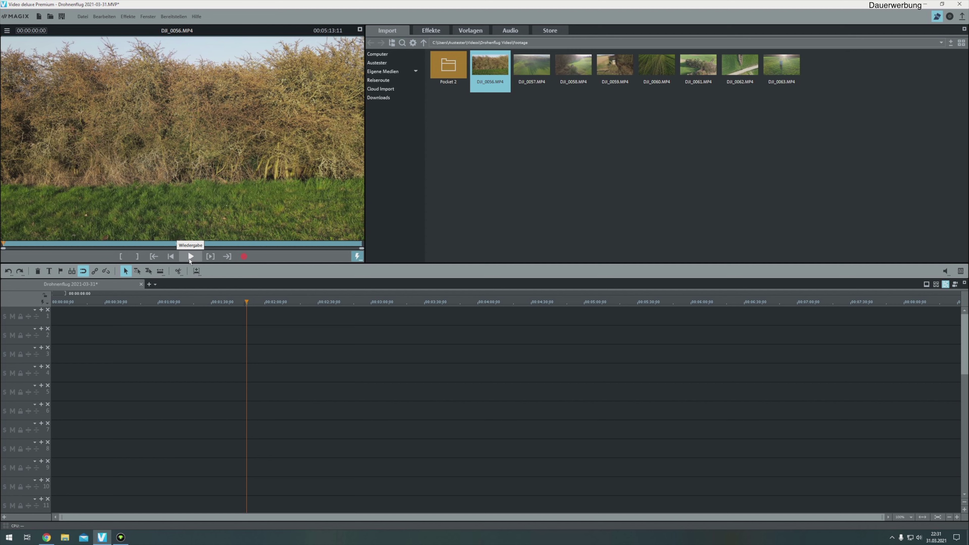
key("space")
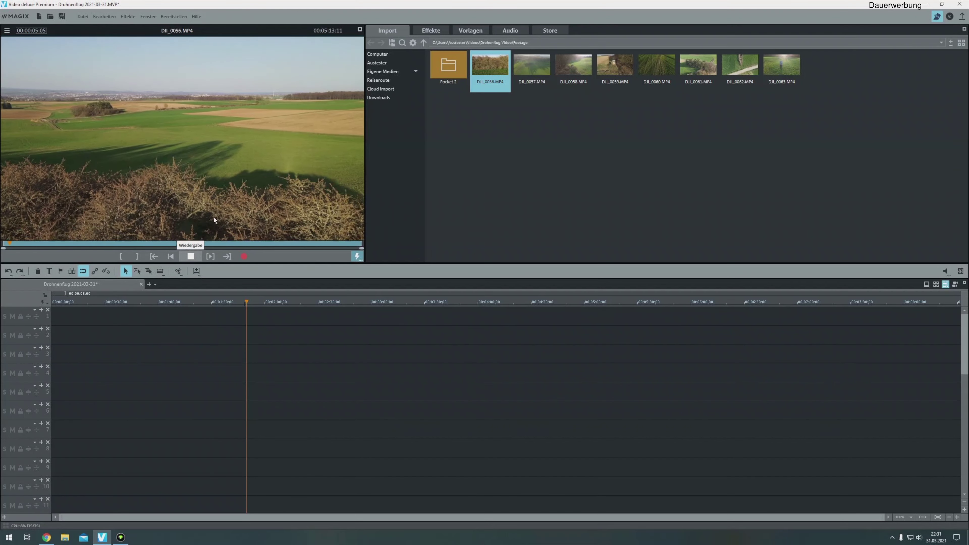
key("o")
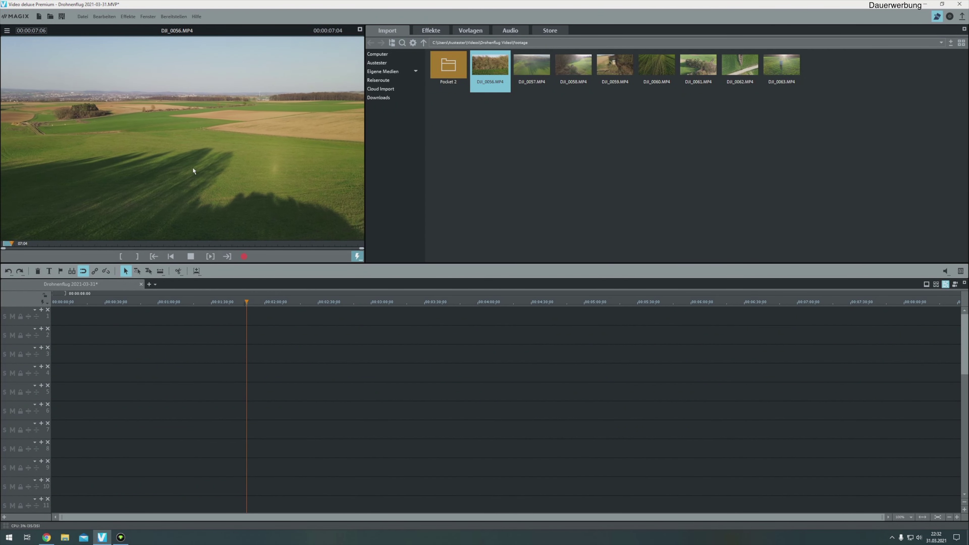
left_click(171, 257)
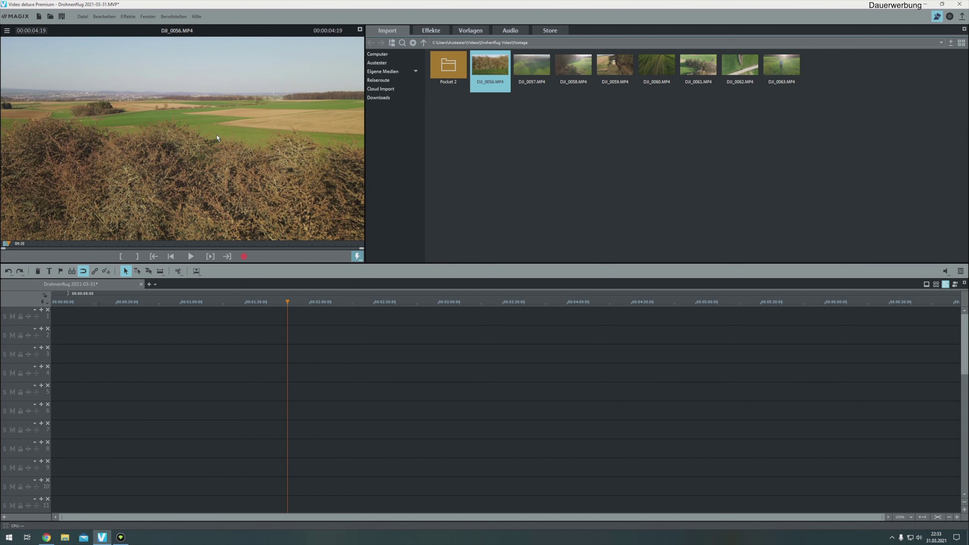
Place the marked section of DJI_0056.MP4 at the start of track 1 and extend its end to about 00:00:06:17
left_click(88, 327)
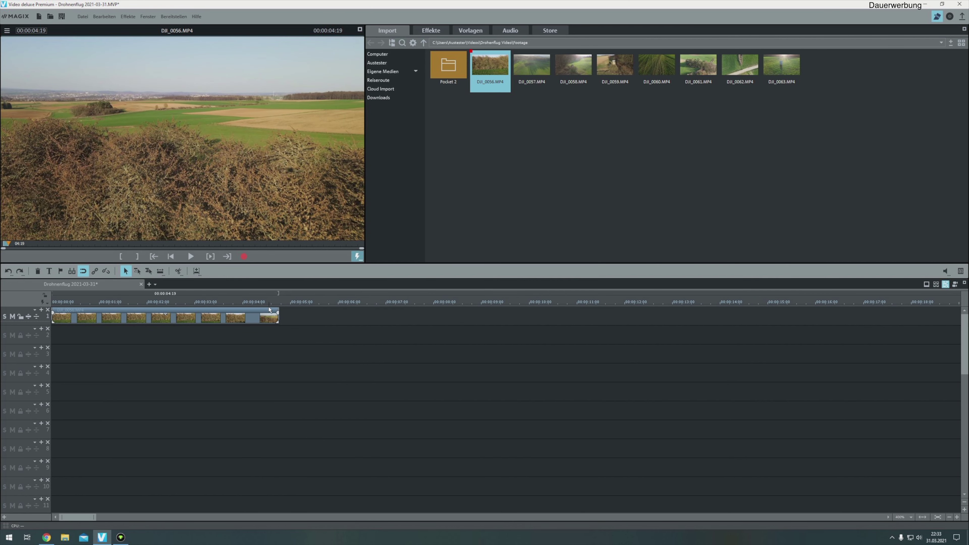
left_click_drag(64, 302, 352, 320)
left_click_drag(276, 305, 370, 320)
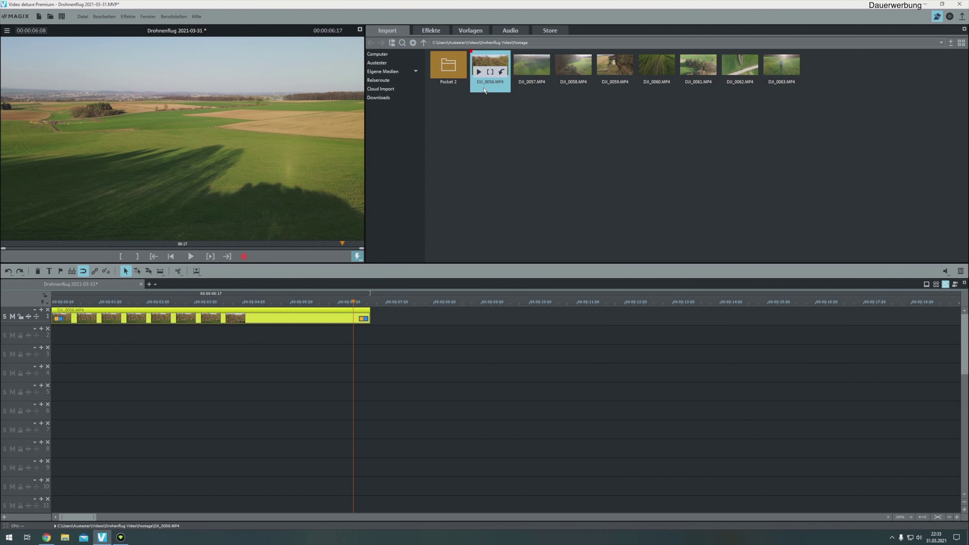
left_click(63, 302)
left_click_drag(81, 304, 130, 302)
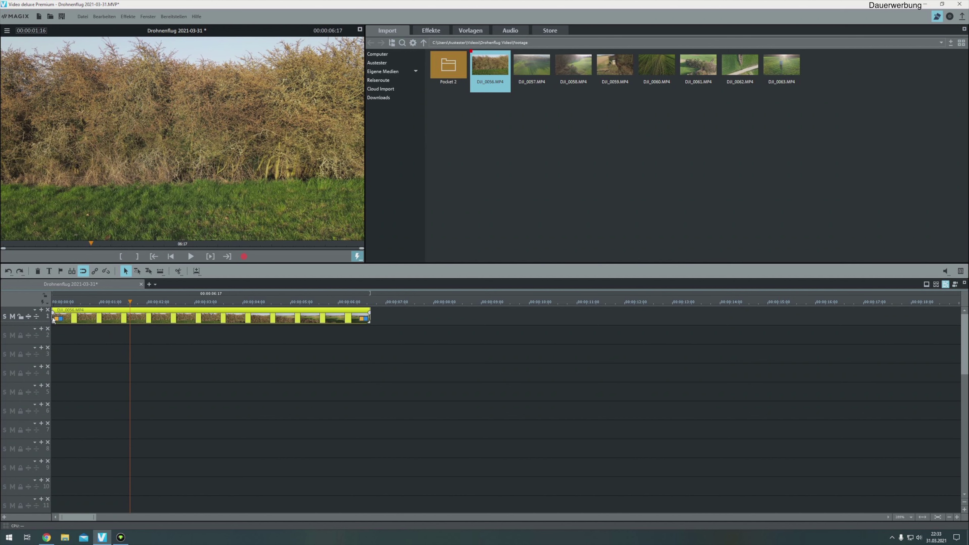
Trim the beginning of the DJI_0056.MP4 clip to about 00:00:01:16 and move the shortened clip back to the start of track 1
left_click_drag(53, 320, 359, 311)
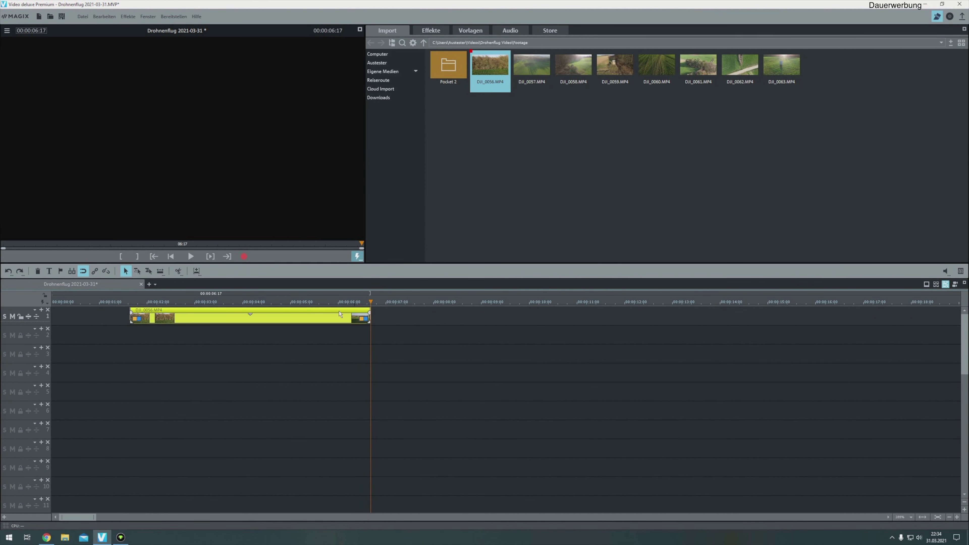
left_click_drag(264, 312, 182, 311)
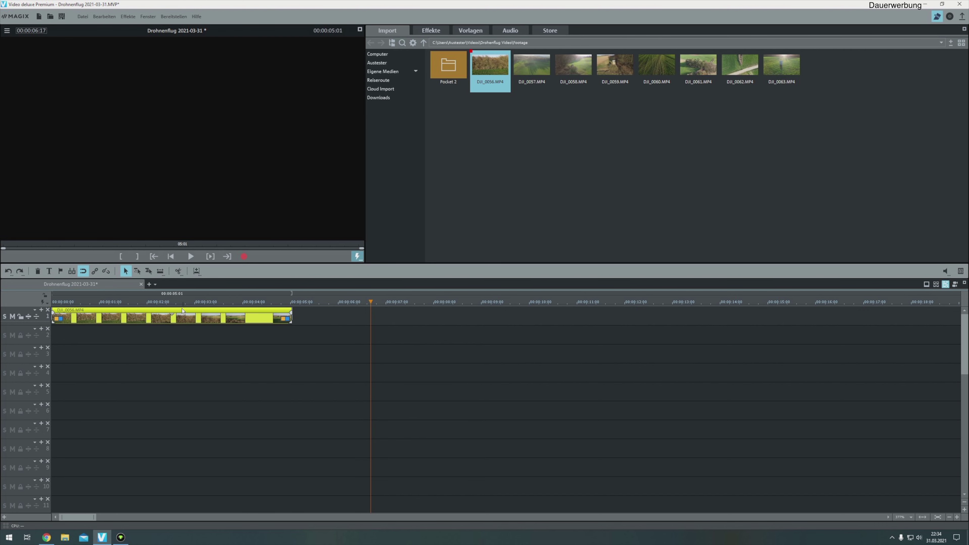
left_click(246, 299)
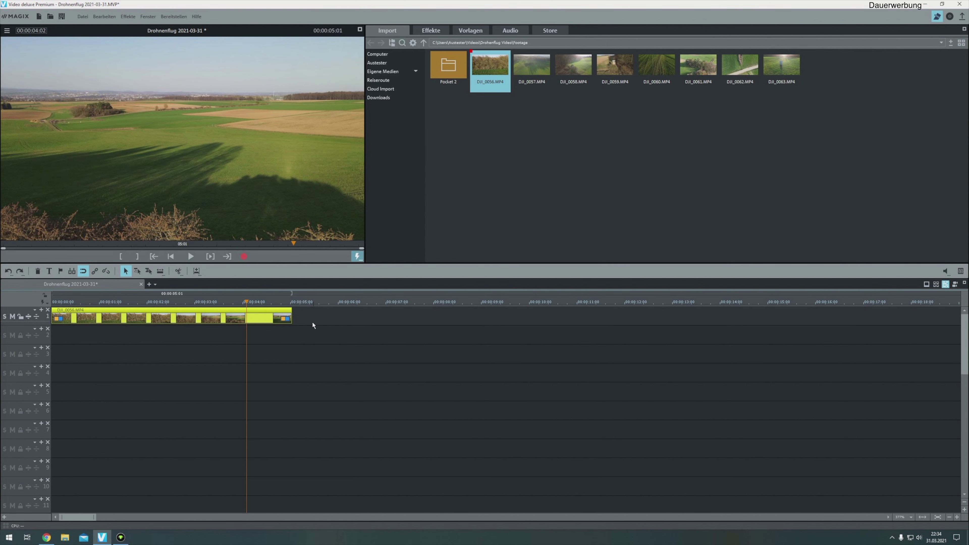
mouse_move(527, 64)
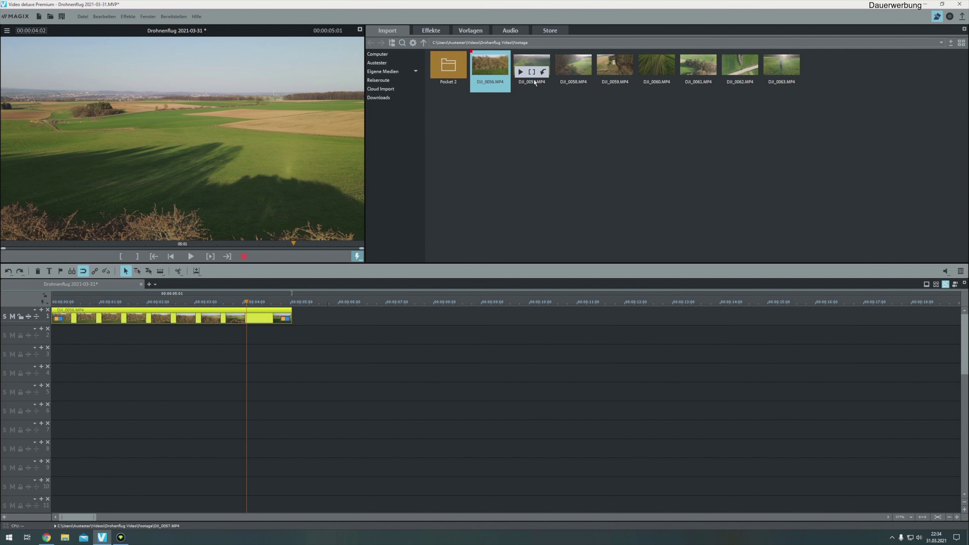
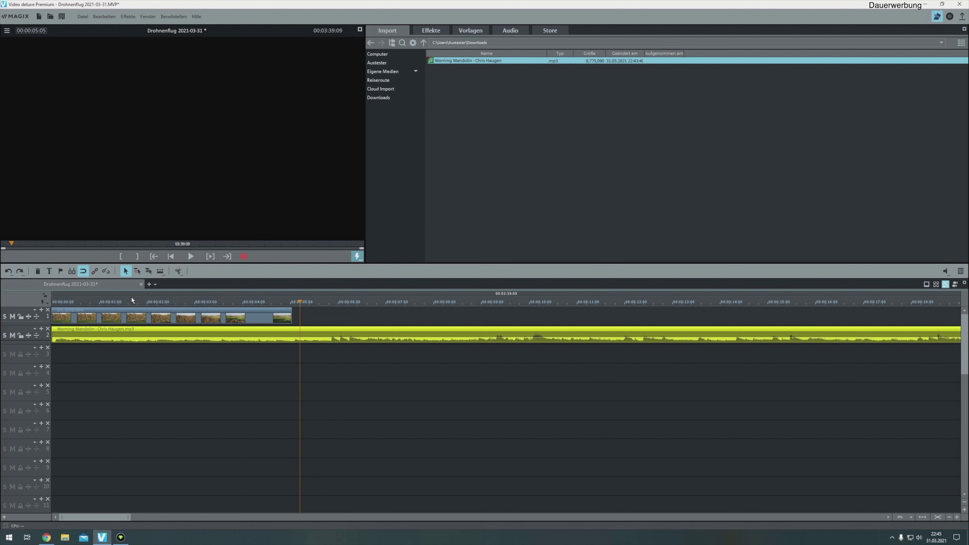
Open the footage folder inside the Drohenflug Video folder of the user's own videos
left_click(95, 302)
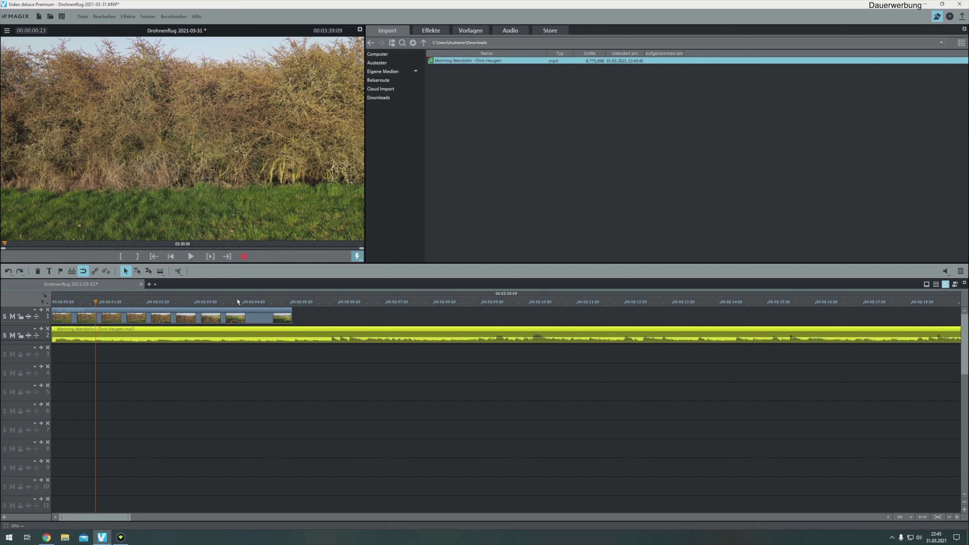
left_click(415, 71)
left_click(394, 88)
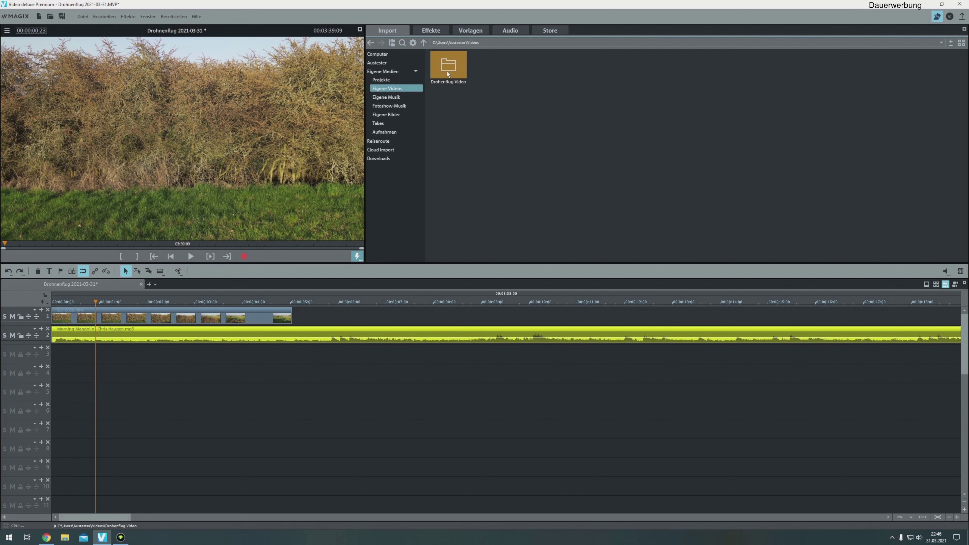
double_click(447, 72)
double_click(447, 68)
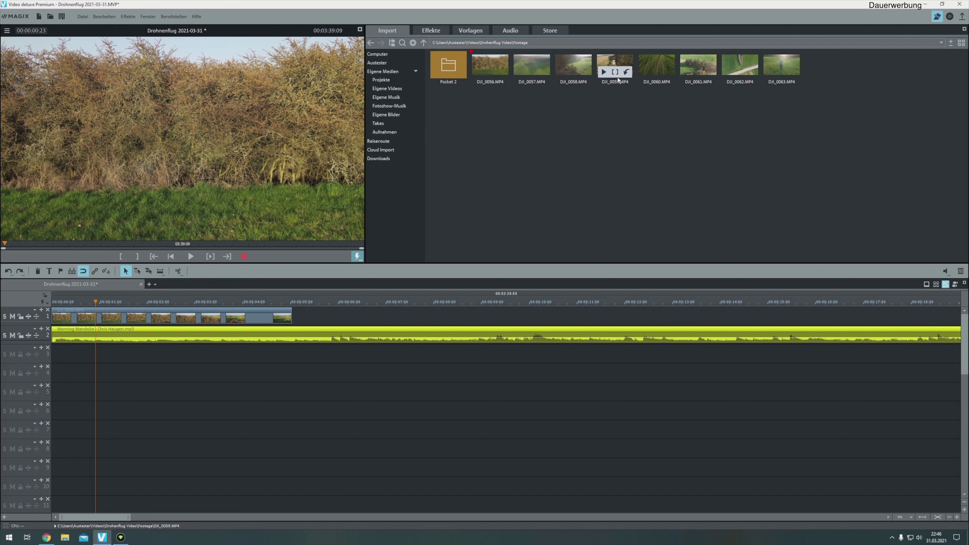
Preview DJI_0059.MP4, set its in point at 00:01:16:23, and place the marked section directly behind the first clip on track 1
left_click(619, 61)
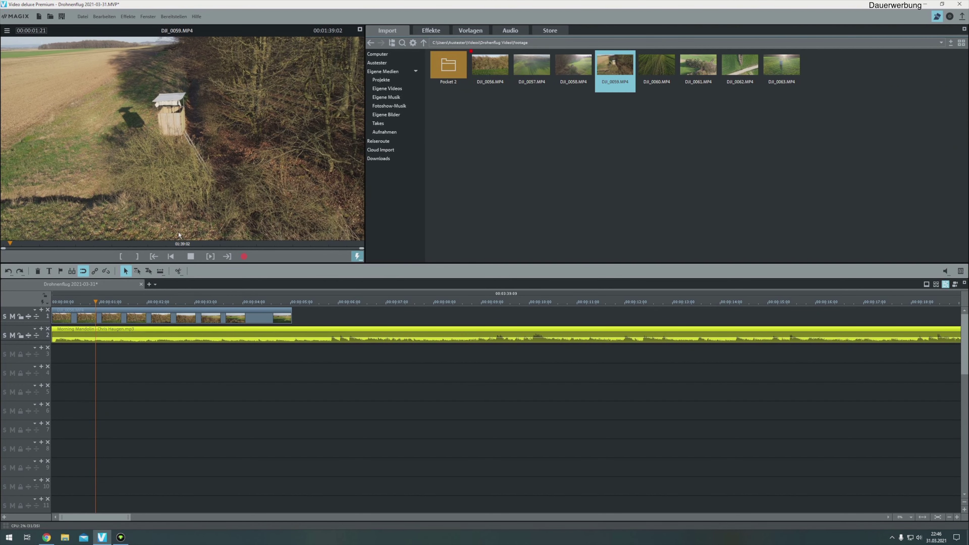
left_click(264, 243)
mouse_move(268, 244)
left_mouse_down()
mouse_move(352, 252)
mouse_move(300, 245)
mouse_move(346, 243)
mouse_move(282, 247)
left_mouse_up()
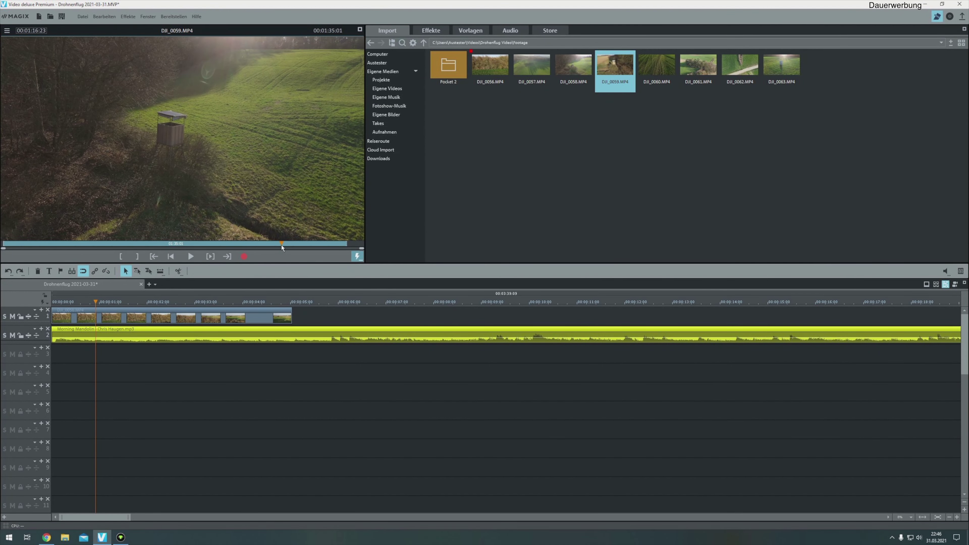
key("i")
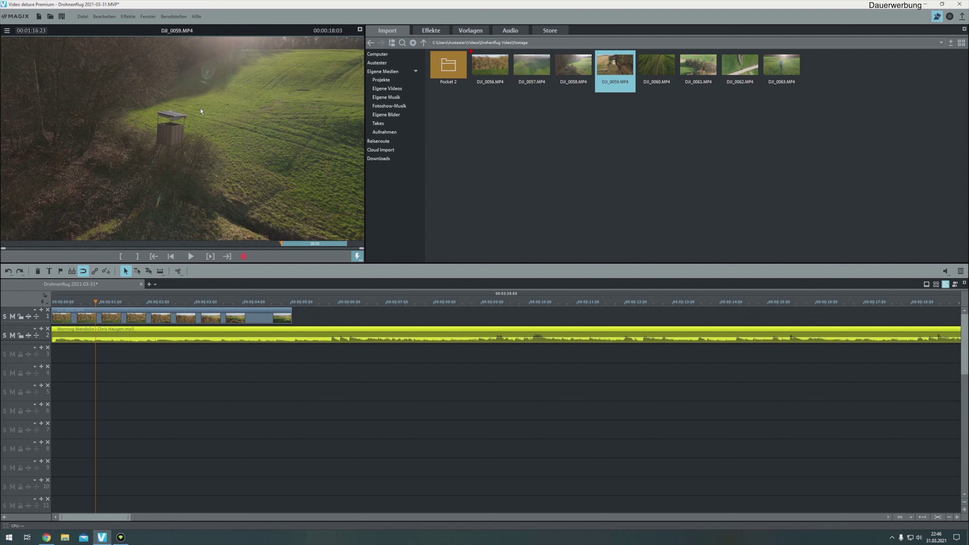
left_click_drag(319, 298, 338, 311)
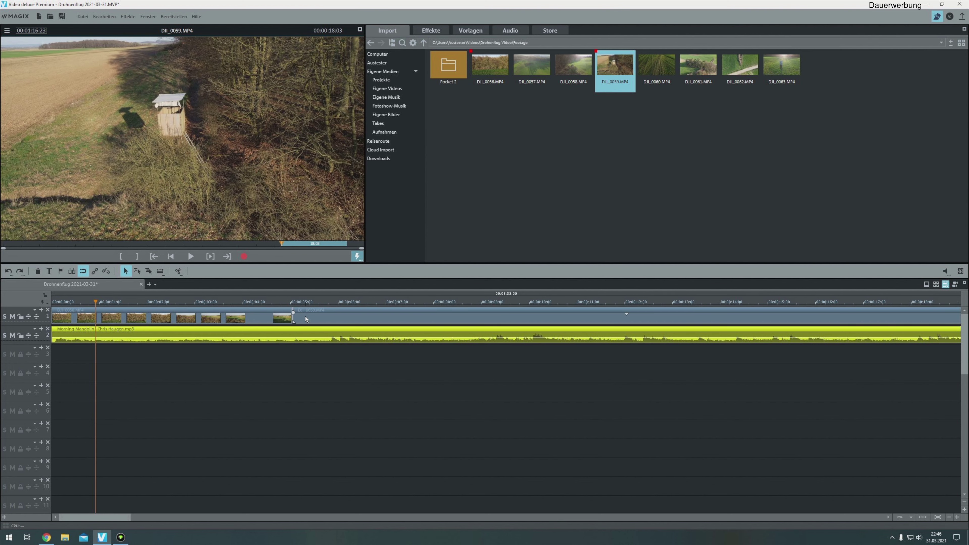
Scrub across the hard cut between the DJI_0056.MP4 and DJI_0059.MP4 clips on track 1
scroll(305, 319, "down", 2)
double_click(52, 302)
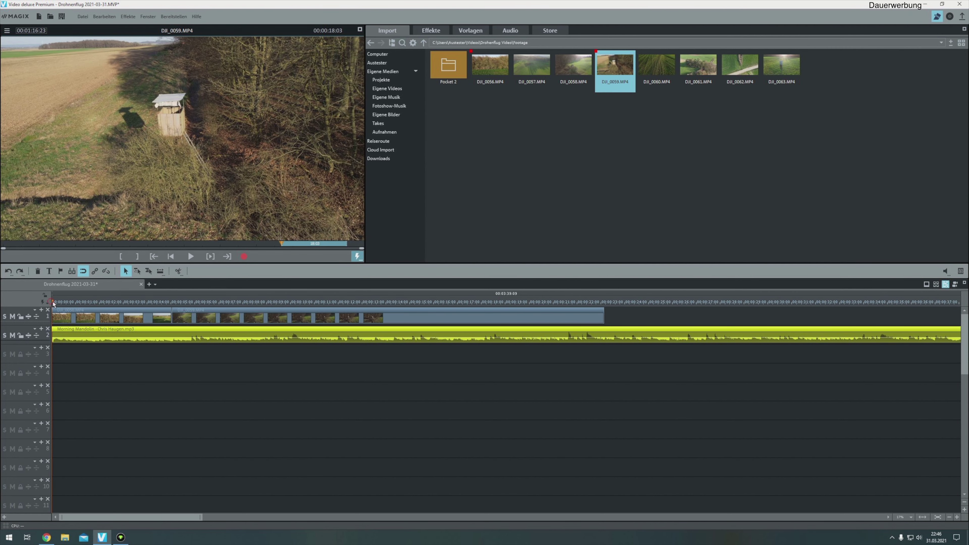
left_click(134, 306)
left_click_drag(135, 309, 172, 304)
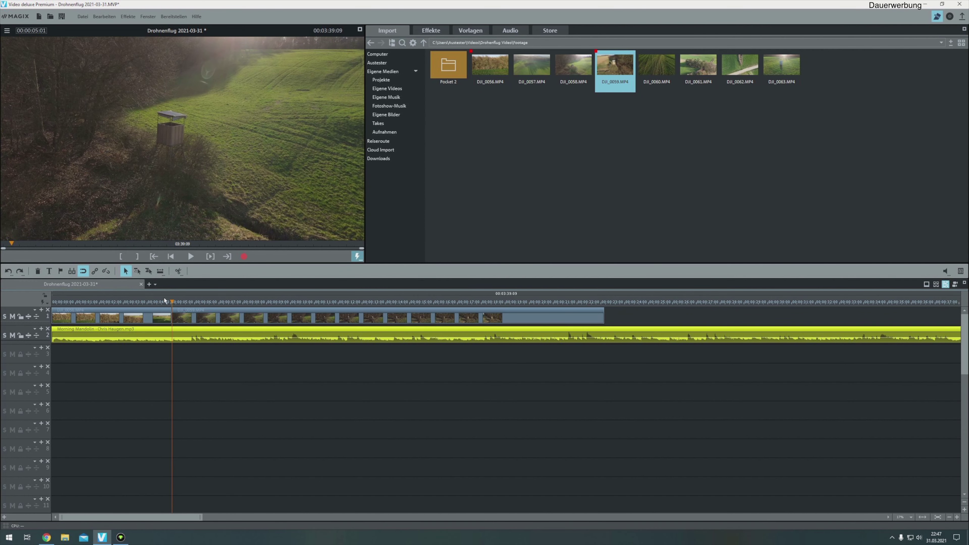
left_click(157, 302)
left_click_drag(156, 302, 180, 303)
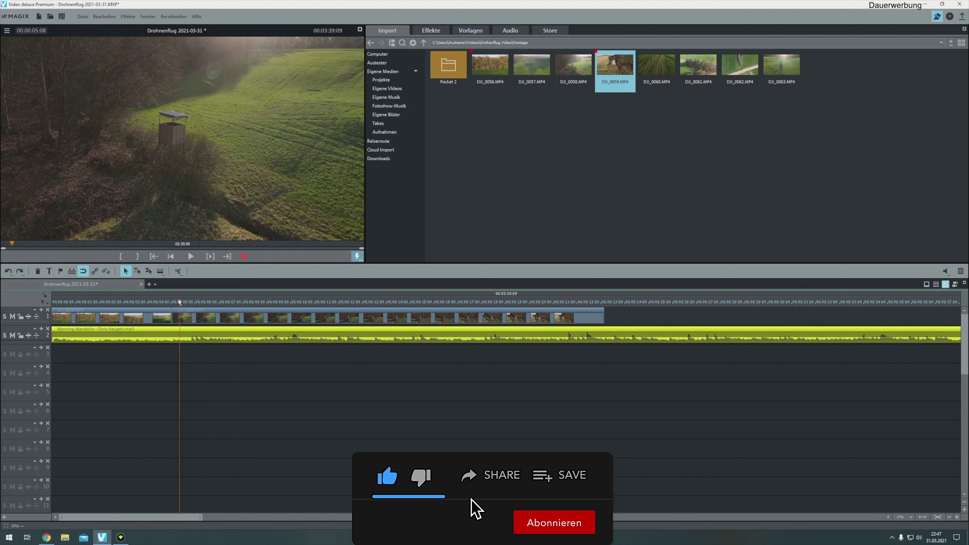
Move the DJI_0059.MP4 clip to about 00:00:03:13 so it overlaps the first clip with a crossfade
left_click(184, 316)
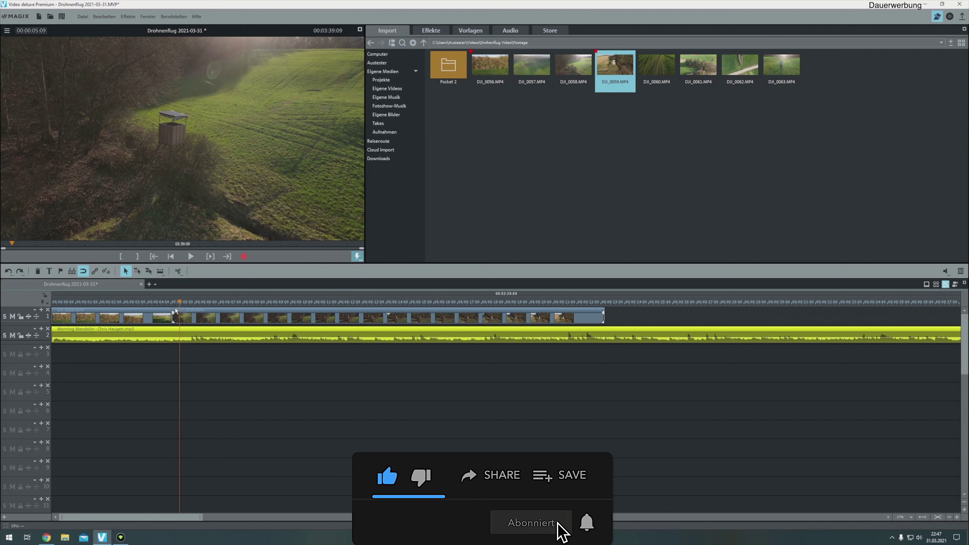
left_click(190, 314)
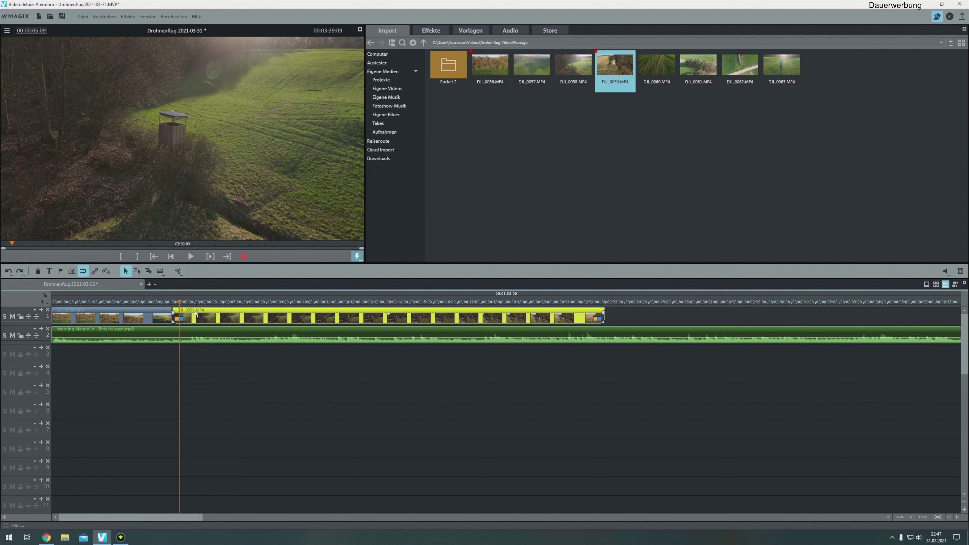
left_click_drag(195, 313, 141, 313)
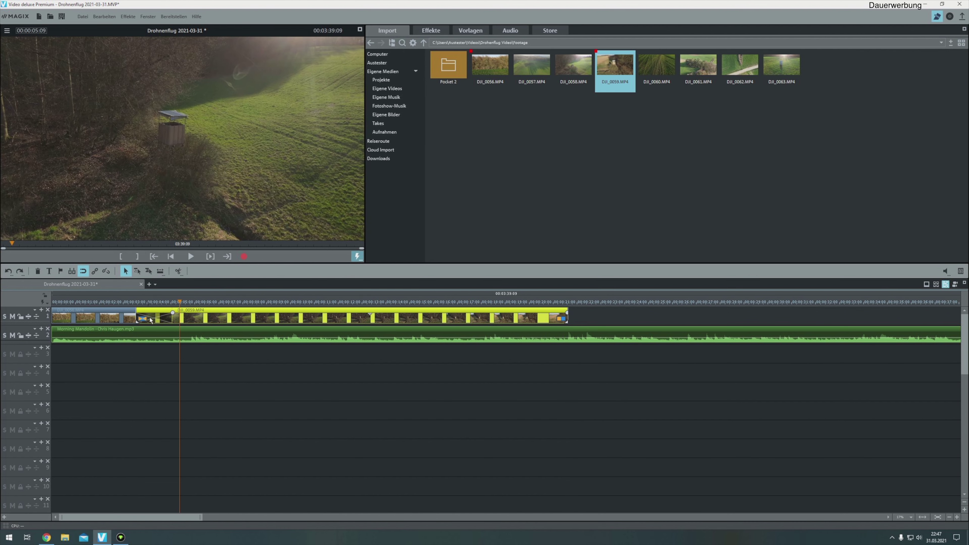
Scrub through the crossfade between the two clips and shorten it by shifting DJI_0059.MP4 to start at about 00:00:04:00
left_click(128, 302)
mouse_move(128, 302)
left_mouse_down()
mouse_move(200, 308)
mouse_move(135, 312)
left_mouse_up()
mouse_move(141, 312)
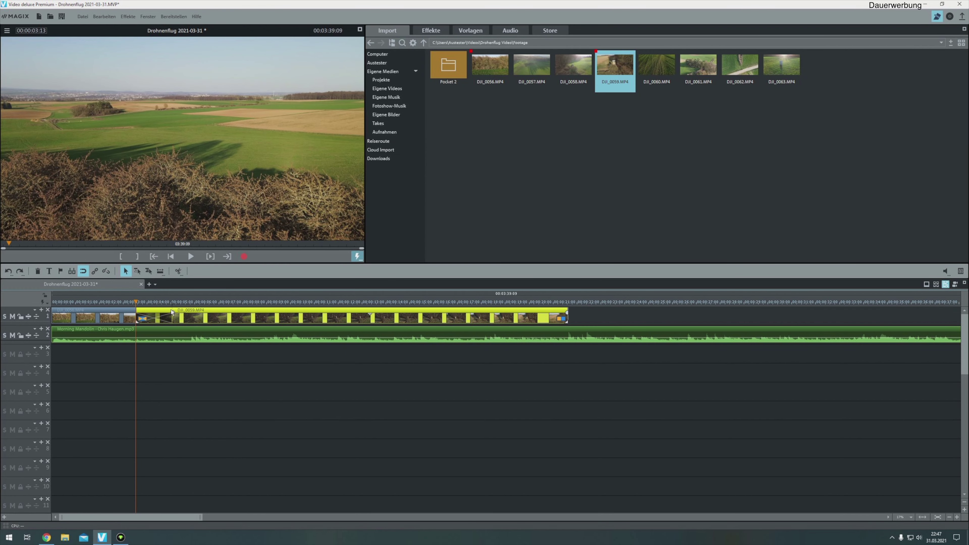
left_click_drag(136, 303, 212, 317)
left_click(163, 303)
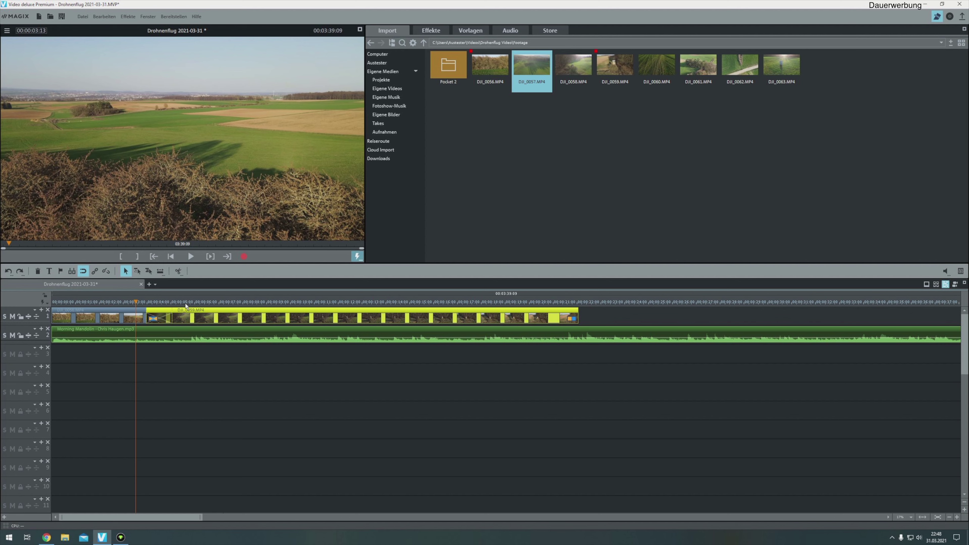
Select both video clips on track 1 and move them later together so their crossfade starts at 00:00:05:21, where the music gets louder
left_click(128, 315, "ctrl")
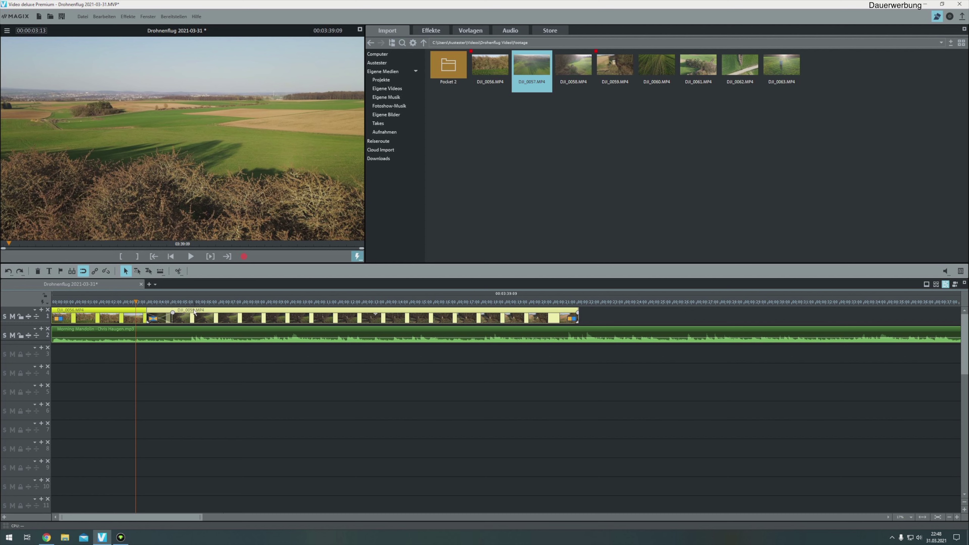
left_click_drag(187, 313, 232, 316)
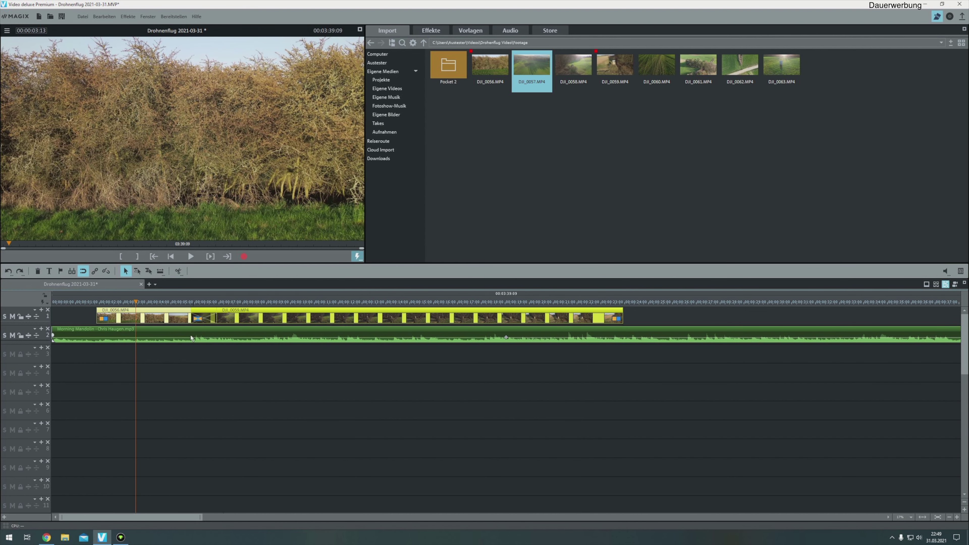
left_click(191, 348)
left_click(190, 304)
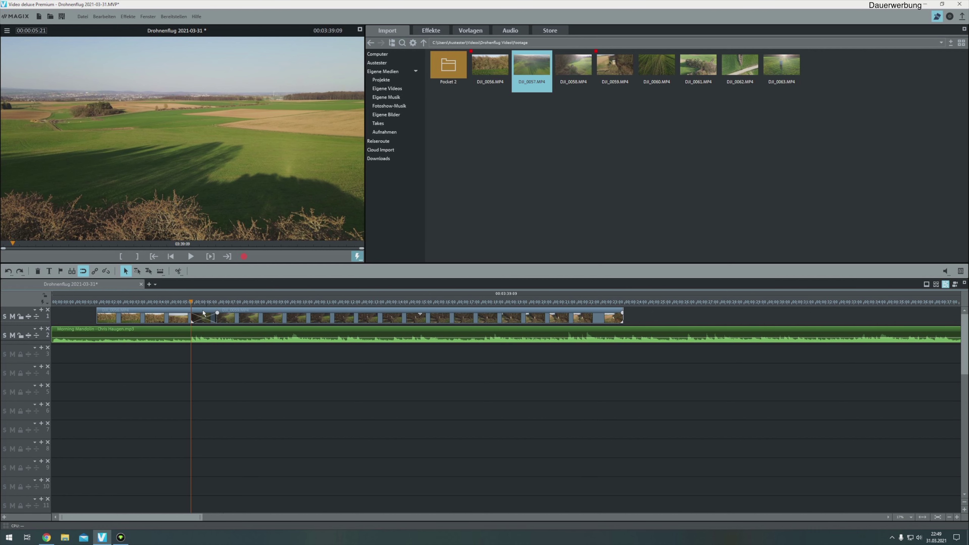
Play the crossfade twice, from 00:00:05:08 and 00:00:05:01, to check its timing against the music
left_click(179, 302)
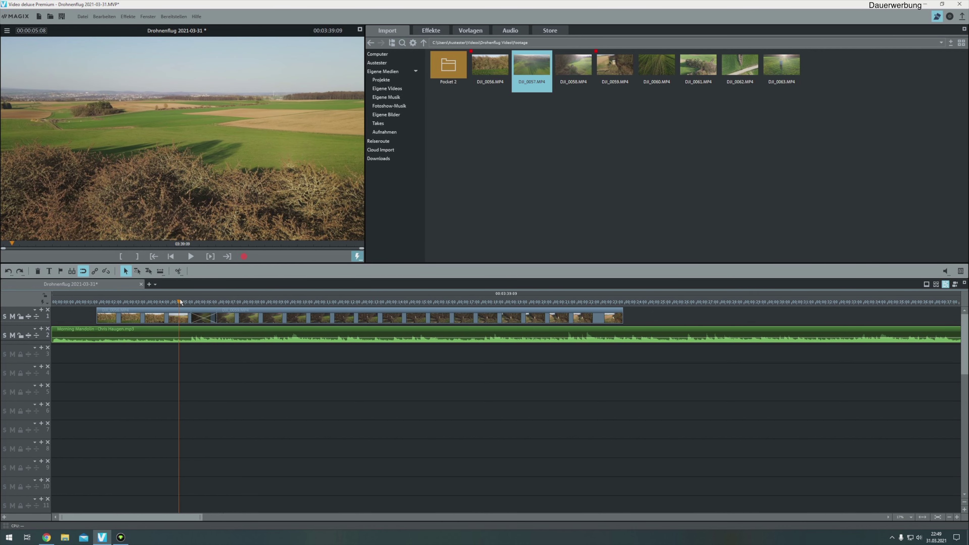
key("space")
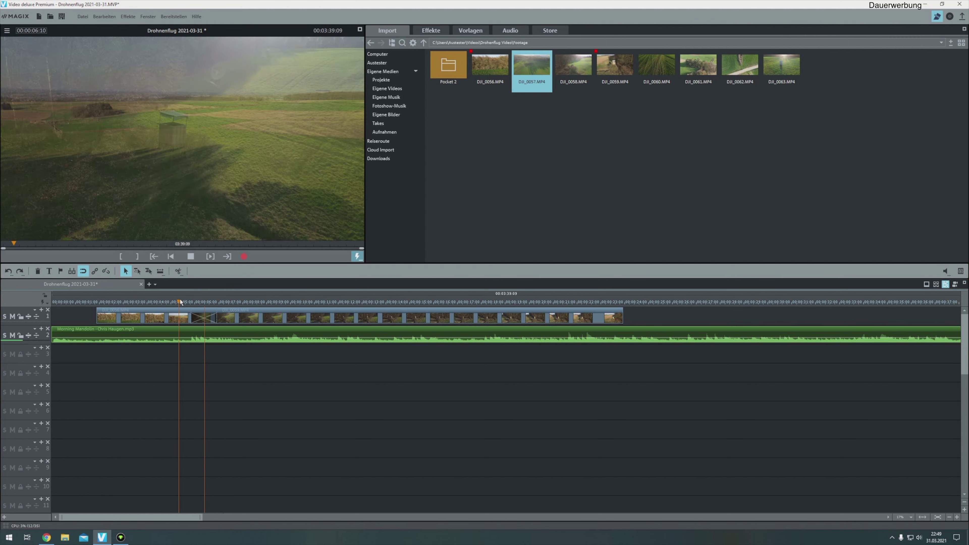
key("space")
left_click(172, 302)
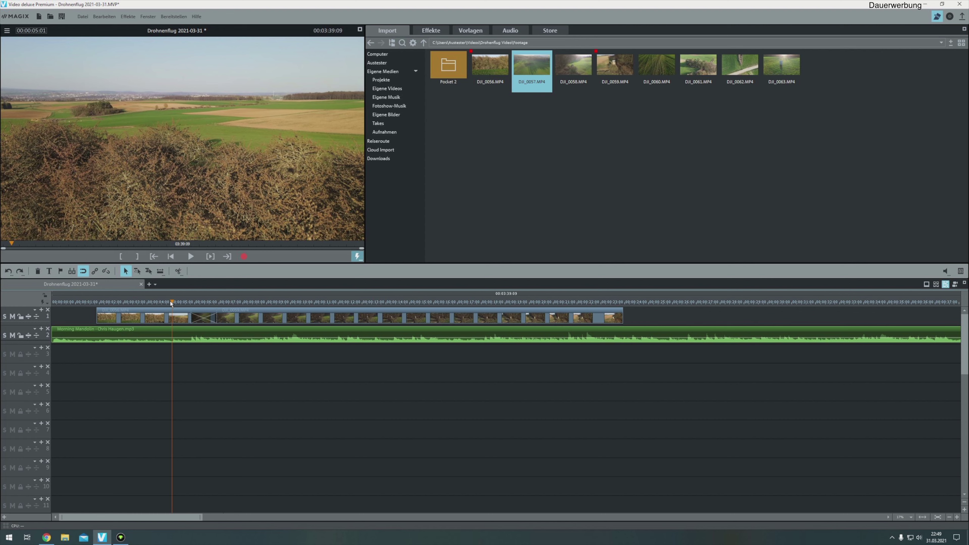
key("space")
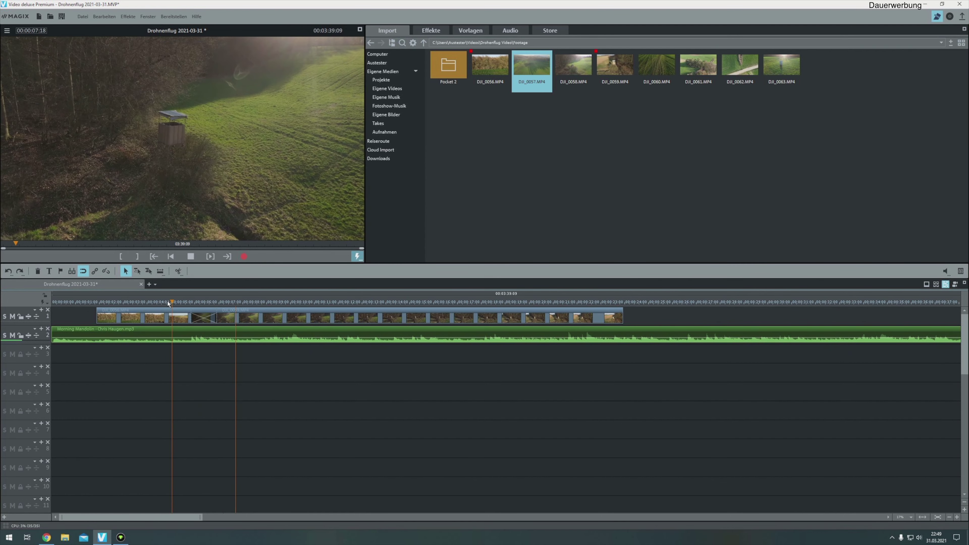
key("space")
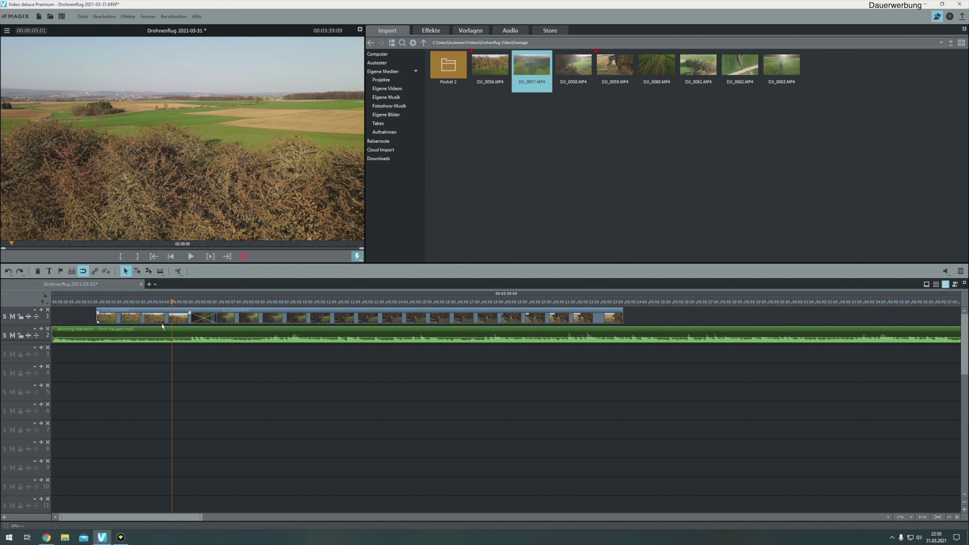
Add a fade-in to the start of the music on track 2, reaching full volume at about the beginning of the first video clip
mouse_move(54, 339)
left_click(53, 337)
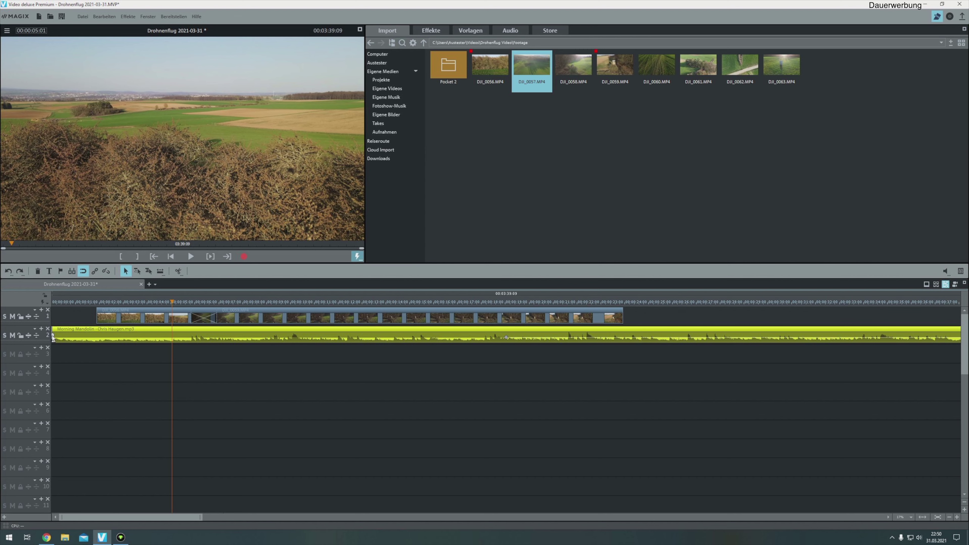
left_click_drag(52, 338, 100, 334)
left_click(53, 307)
left_click(52, 303)
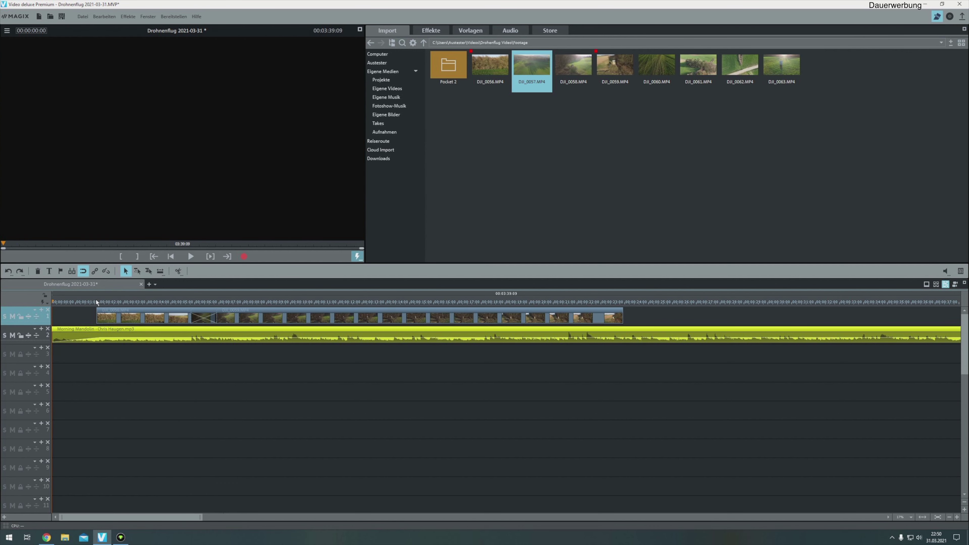
left_click(96, 302)
left_click(103, 302)
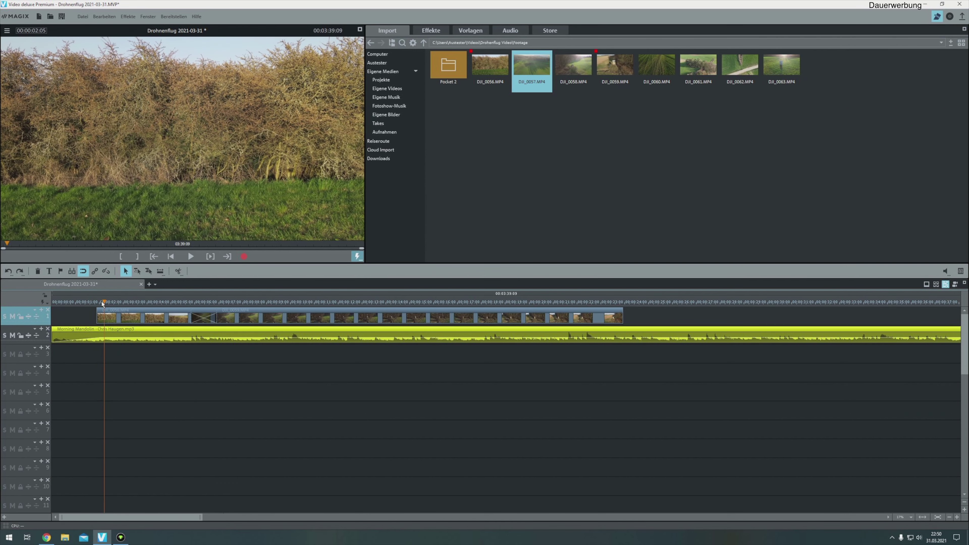
Add the 2015_Intro_Handsome title from the Vorspann/Abspann Basic templates to track 3 at the very start of the timeline
left_click(52, 303)
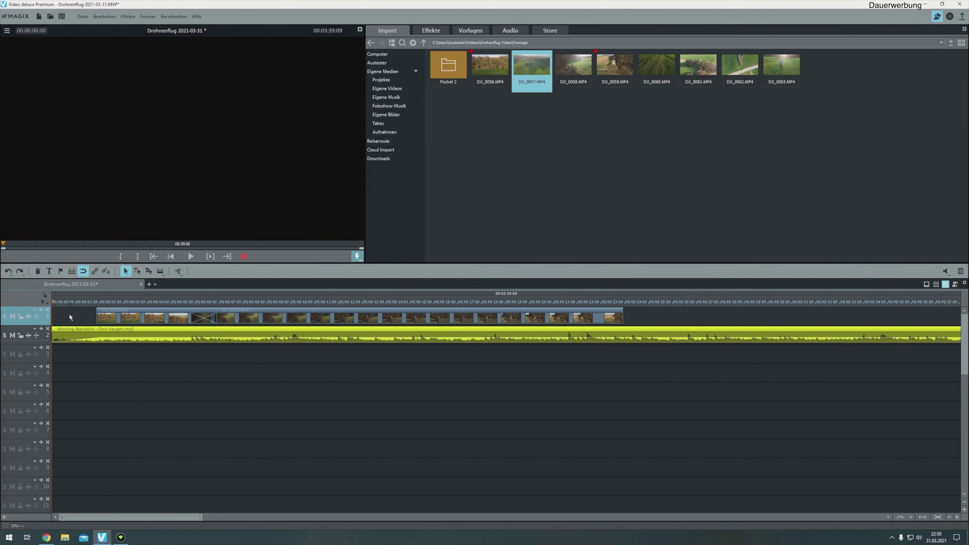
left_click(471, 30)
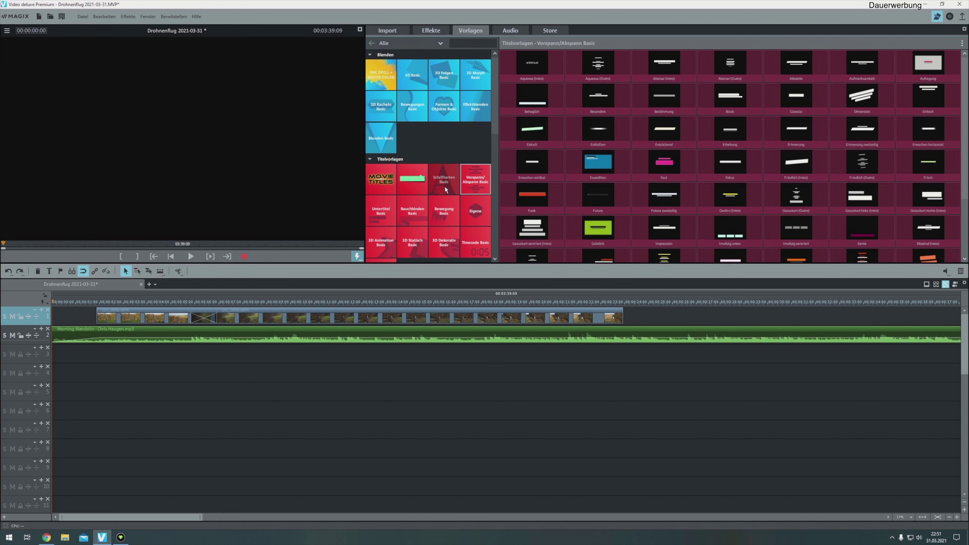
left_click(476, 184)
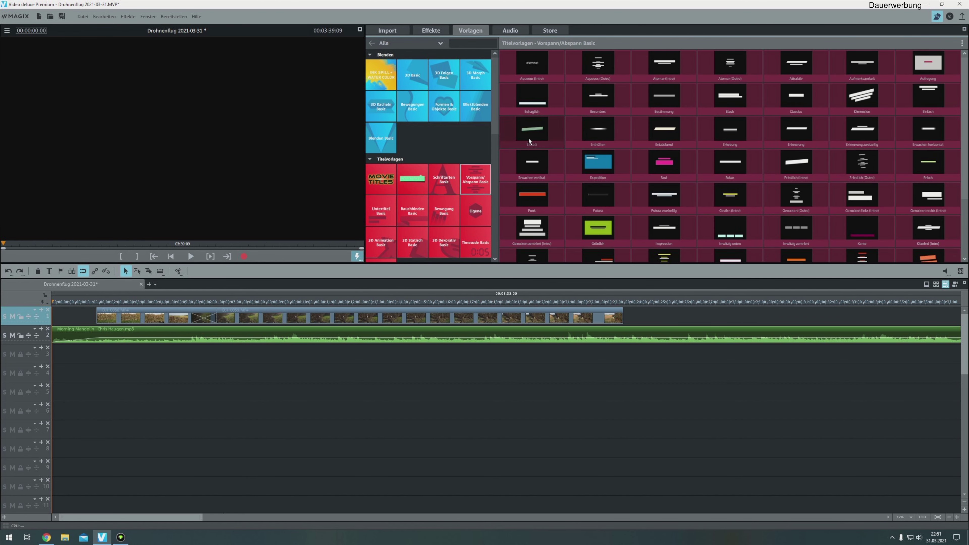
mouse_move(555, 91)
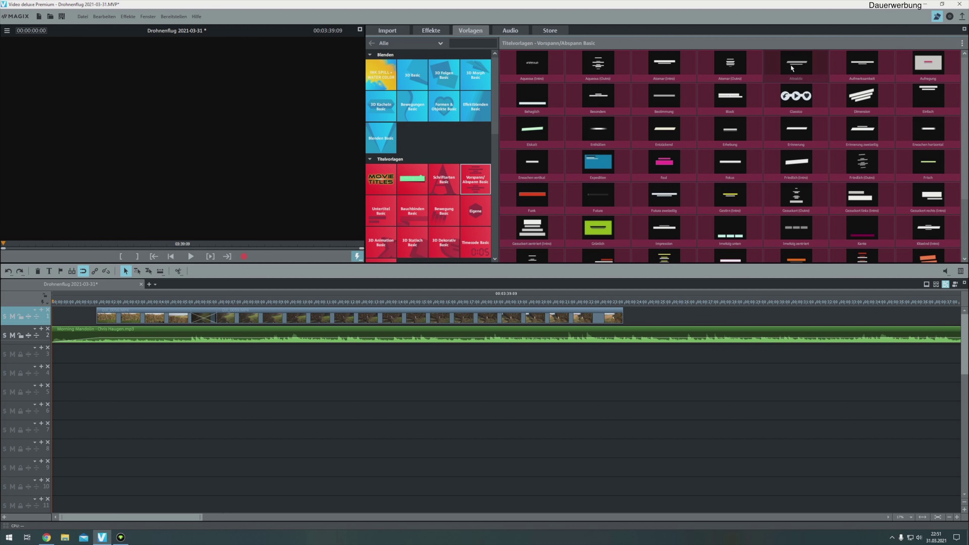
left_click_drag(230, 234, 61, 354)
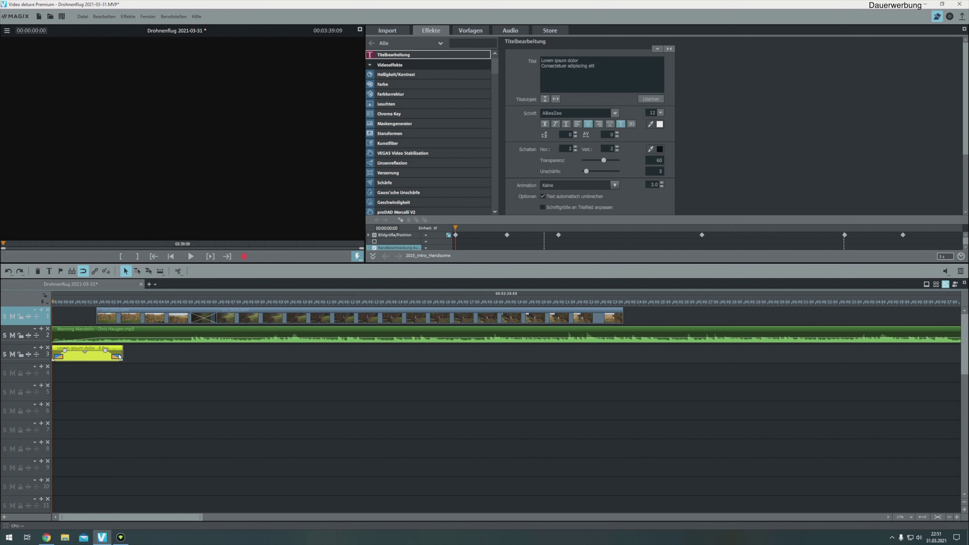
Shorten the opening title to fit the gap before the first video clip and move it onto track 1
left_click_drag(122, 355, 83, 320)
scroll(95, 312, "right", 5)
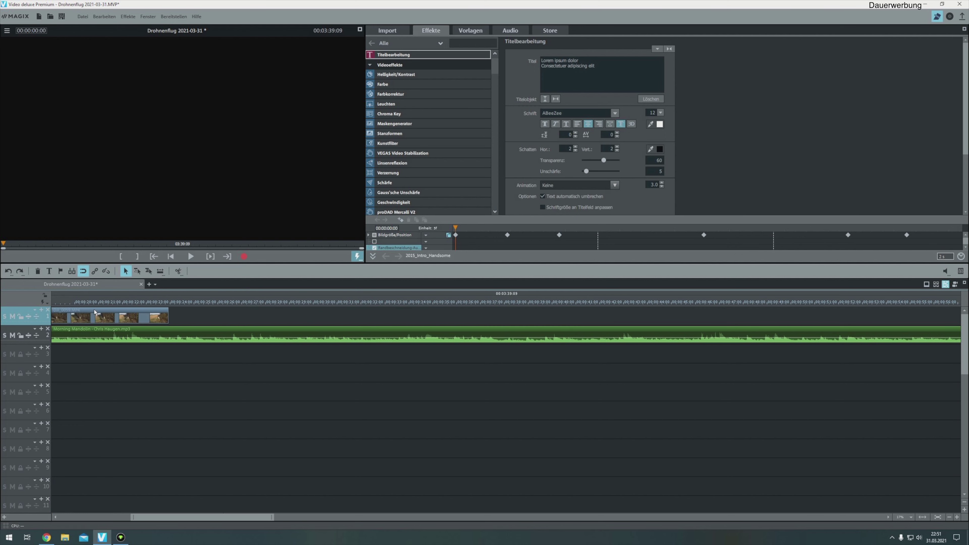
scroll(116, 323, "left", 5)
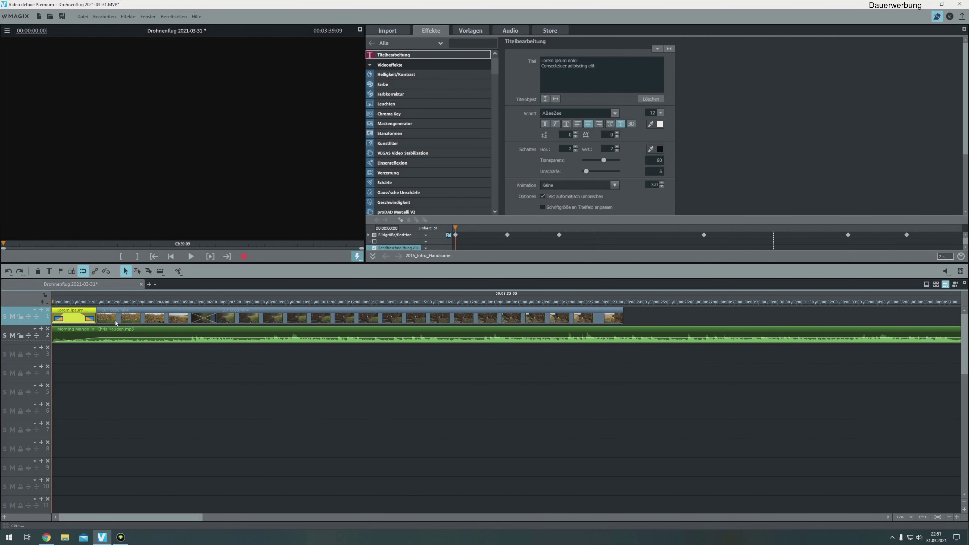
Scrub through the opening title up to the first clip and add a short fade-in to the start of DJI_0056.MP4
scroll(113, 320, "up", 3)
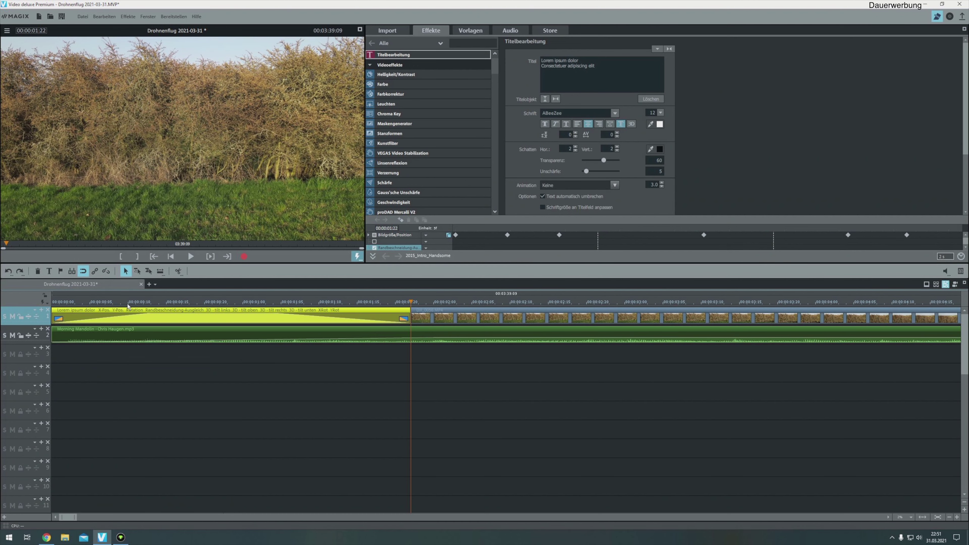
left_click(150, 301)
left_click_drag(231, 305, 409, 317)
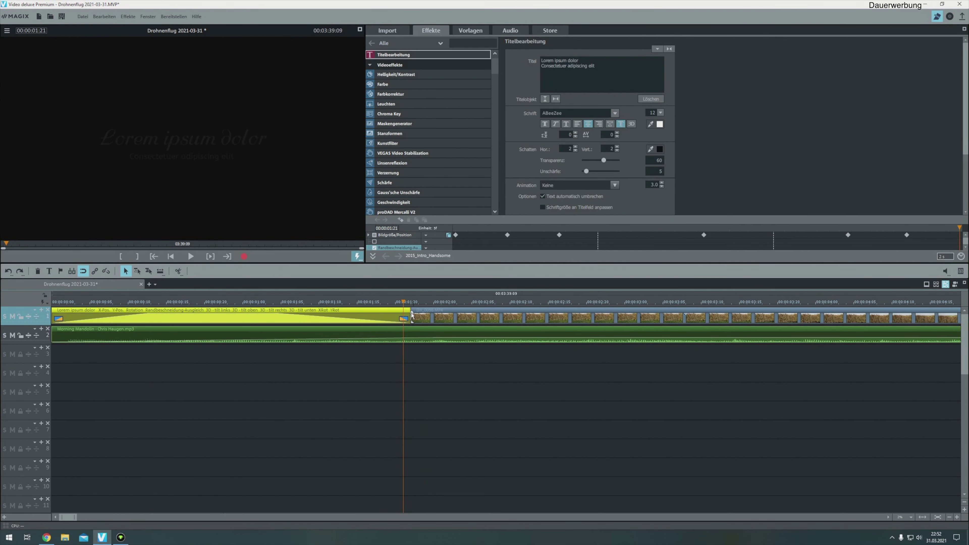
left_click(411, 315)
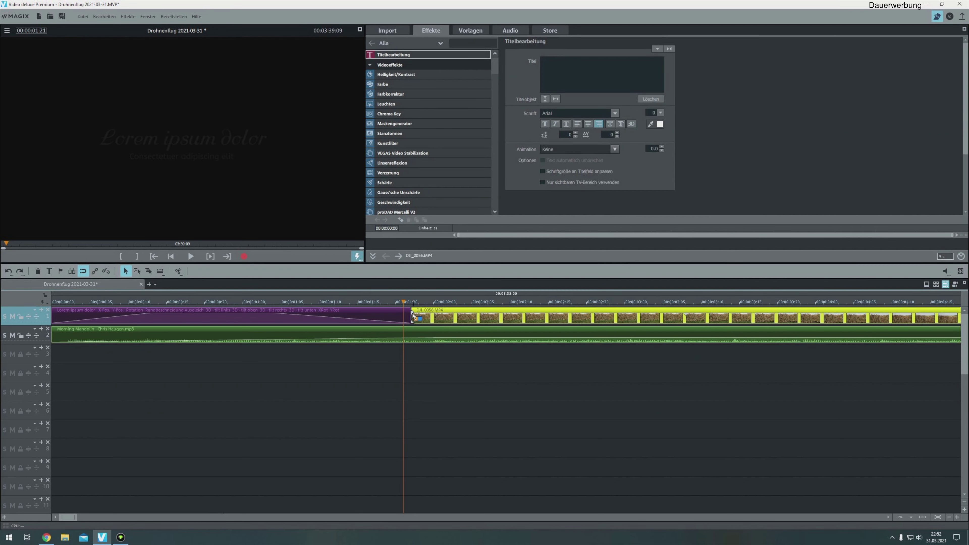
left_click_drag(411, 314, 434, 312)
scroll(129, 326, "down", 2)
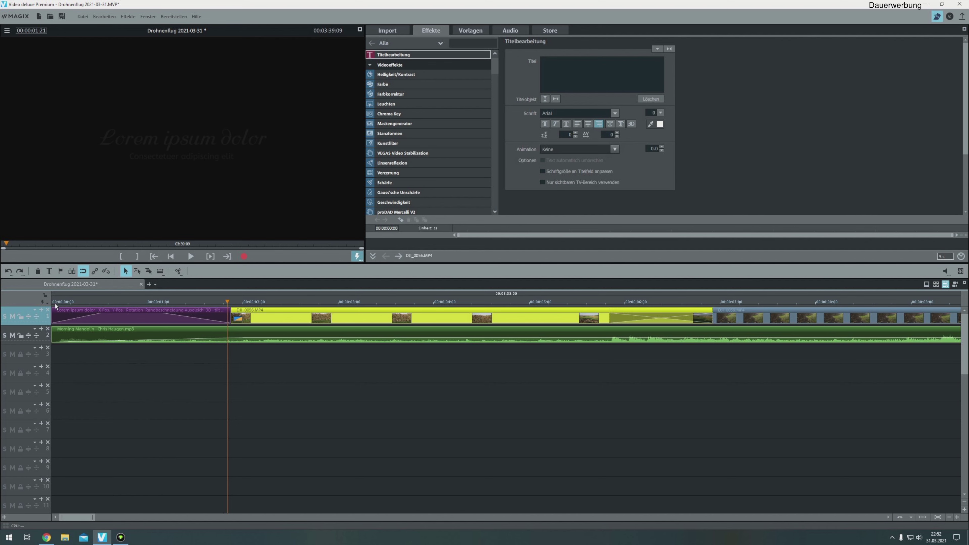
Preview the opening title at 00:00:00:24 and select the words "ipsum dolor" in its title text
left_click_drag(53, 303, 144, 303)
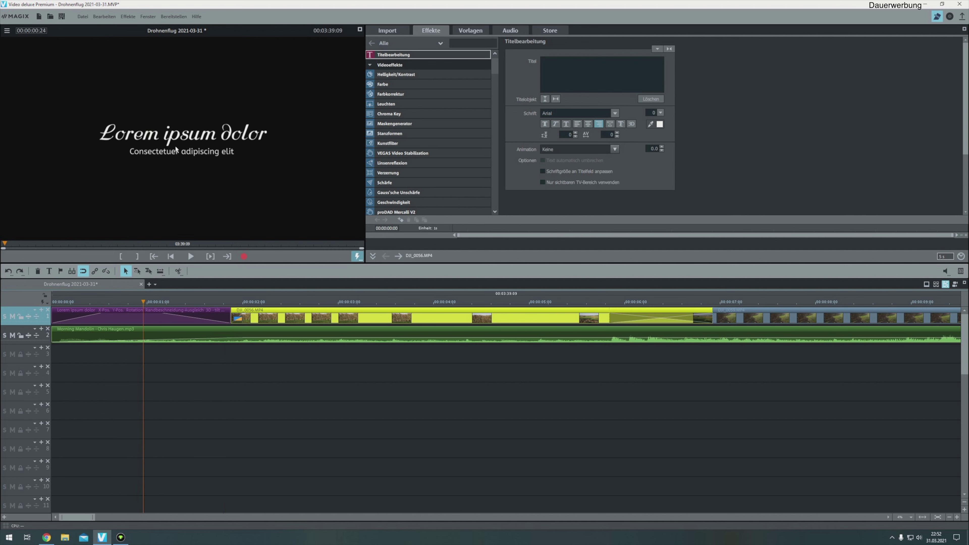
left_click(192, 134)
left_click_drag(583, 59, 555, 60)
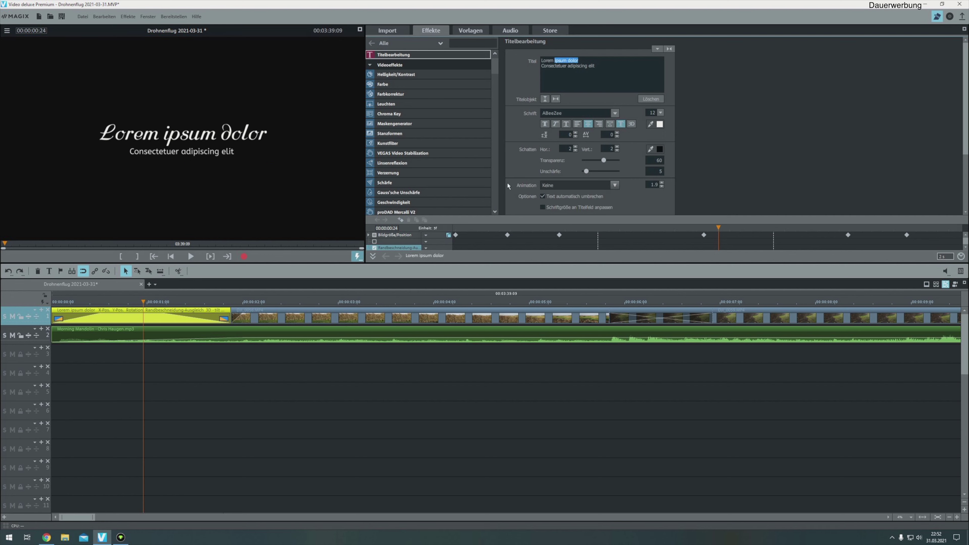
Lengthen the fade-in of DJI_0056.MP4 to end at about 00:00:02:05 and scrub through to 00:00:07:13 to check it
left_click_drag(143, 303, 261, 303)
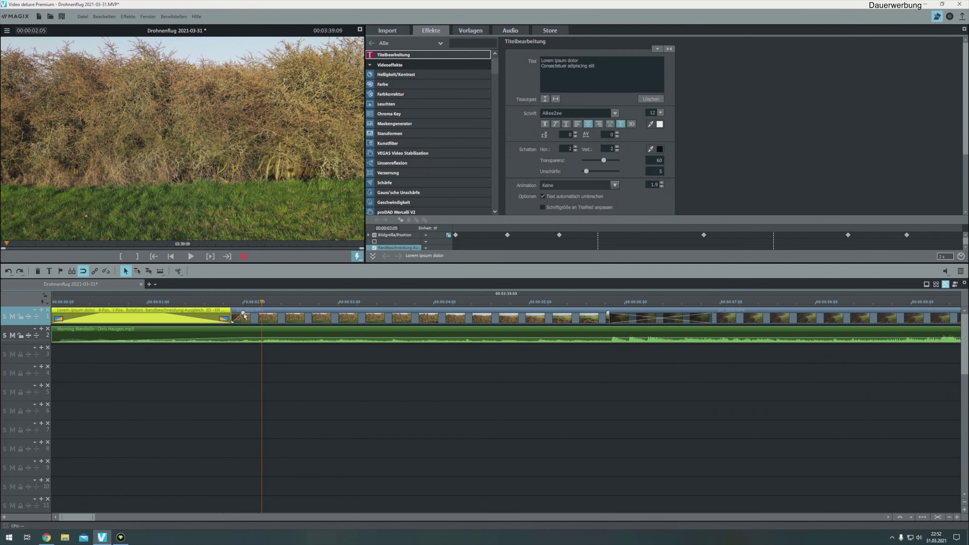
left_click(263, 313)
left_click_drag(205, 302, 773, 298)
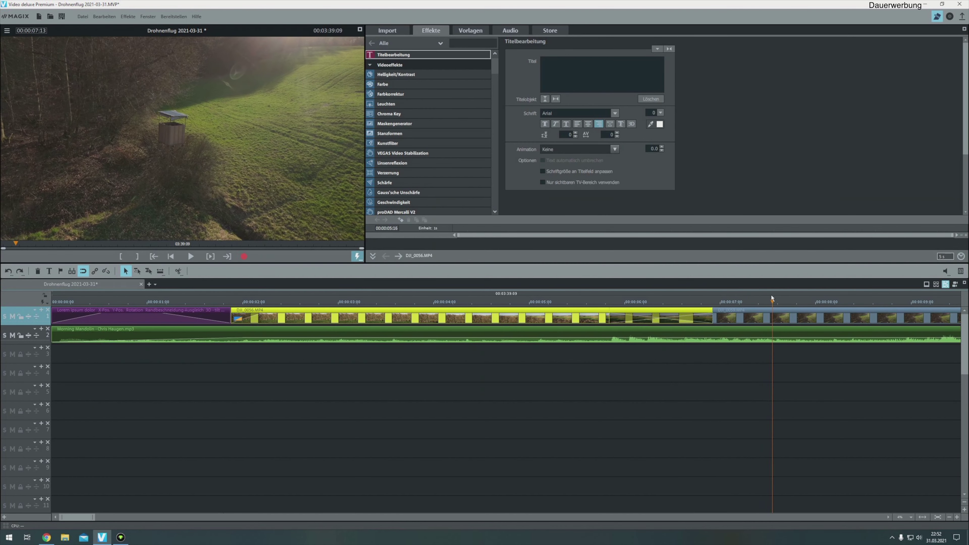
Play the video from the beginning to check the title, fade-in and crossfade against the music
scroll(369, 410, "down", 2)
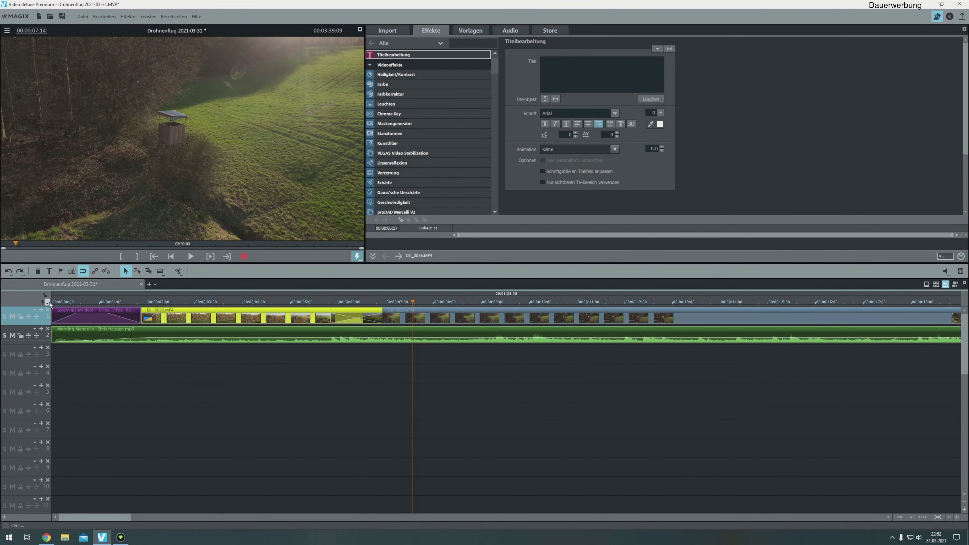
left_click(55, 306)
key("space")
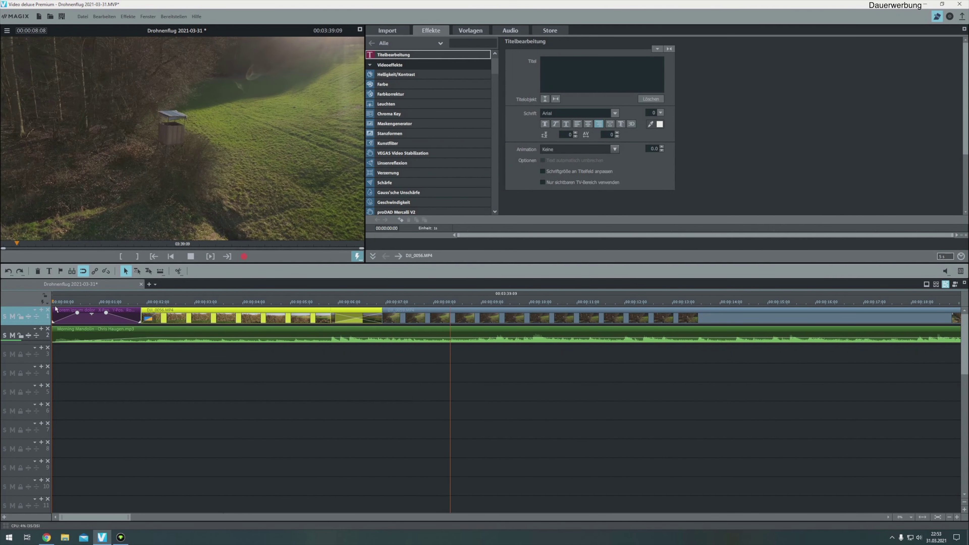
key("space")
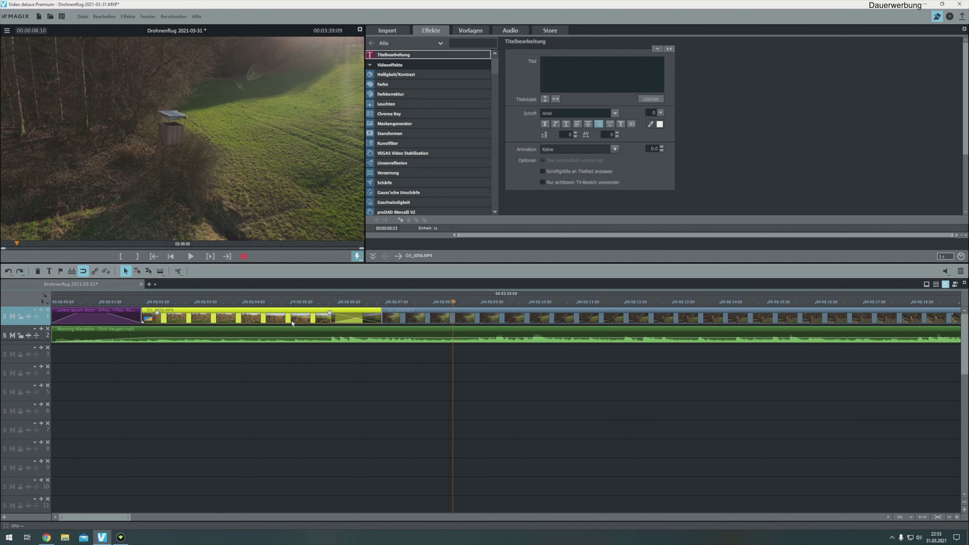
Add the orange banner lower third from Bauchbinden Basic at about 00:00:08:06 and preview it at 00:00:09:19 and 00:00:11:11
left_click(470, 30)
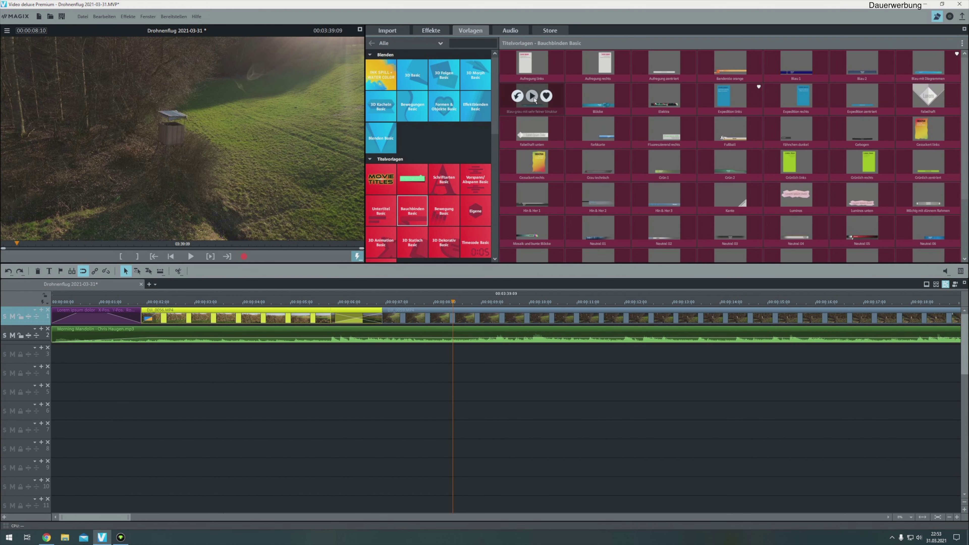
mouse_move(867, 89)
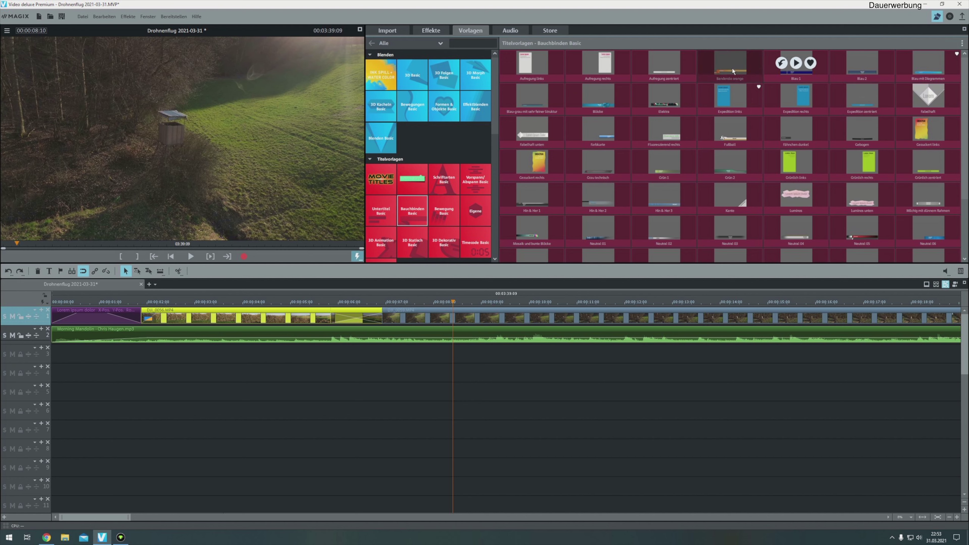
left_click_drag(729, 64, 462, 308)
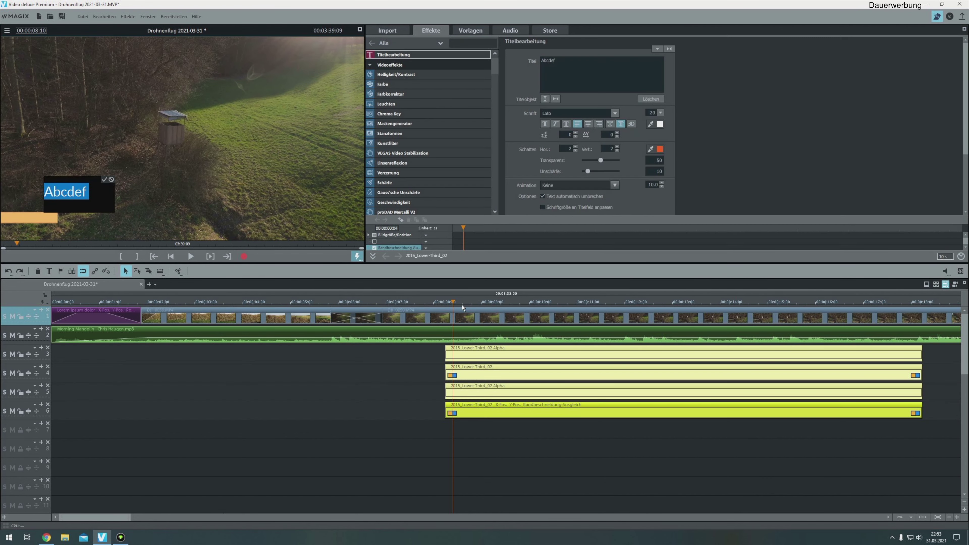
left_click(517, 302)
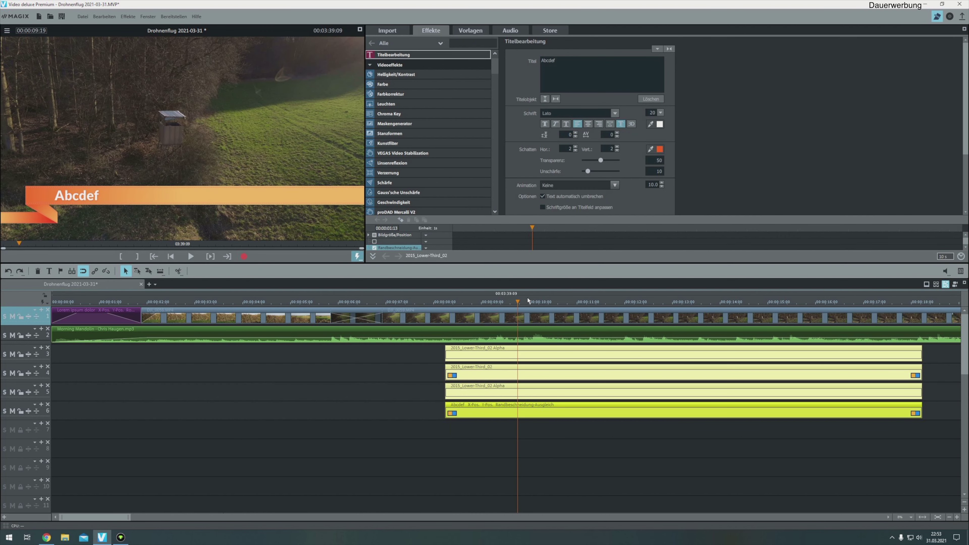
left_click(598, 302)
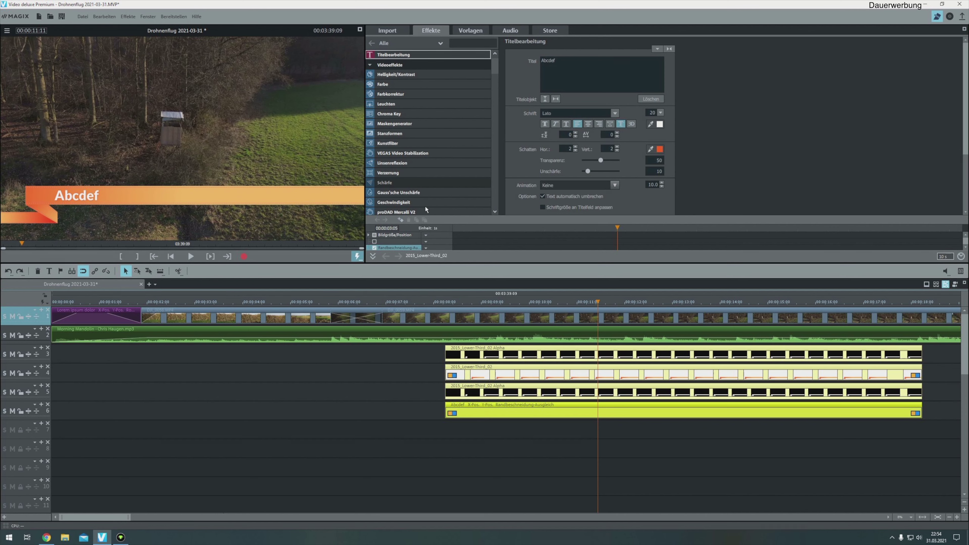
Select DJI_0059.MP4 and view its proDAD Mercalli V2 and VEGAS Video Stabilization options
left_click(416, 212)
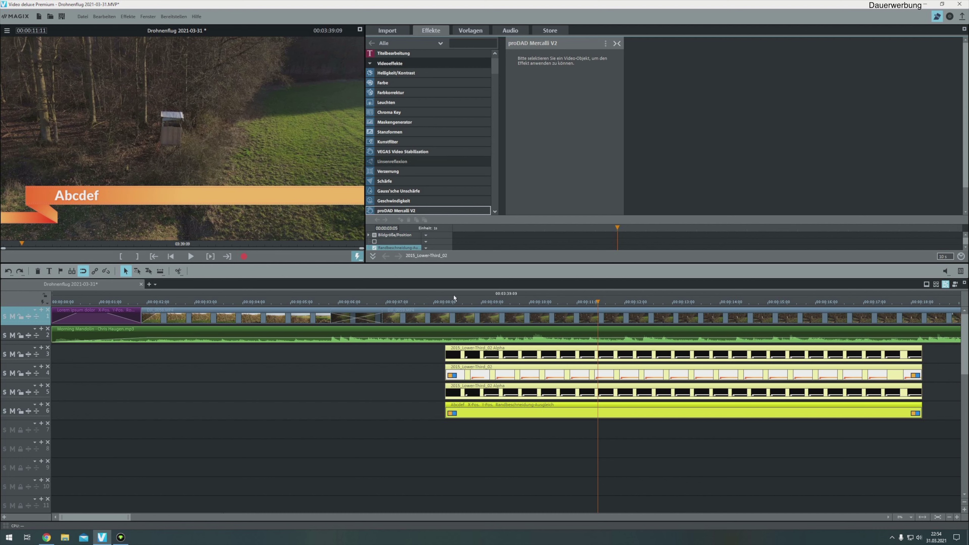
left_click(460, 311)
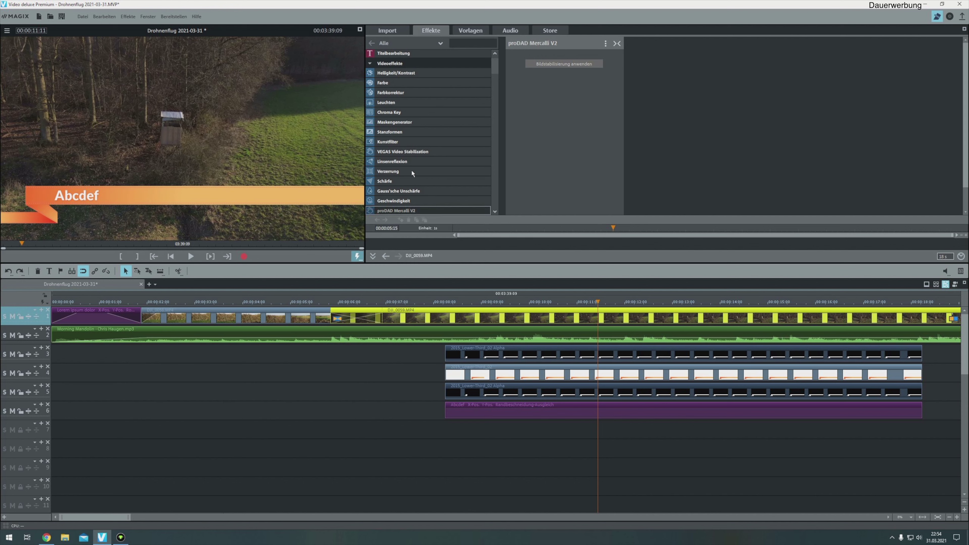
left_click(411, 151)
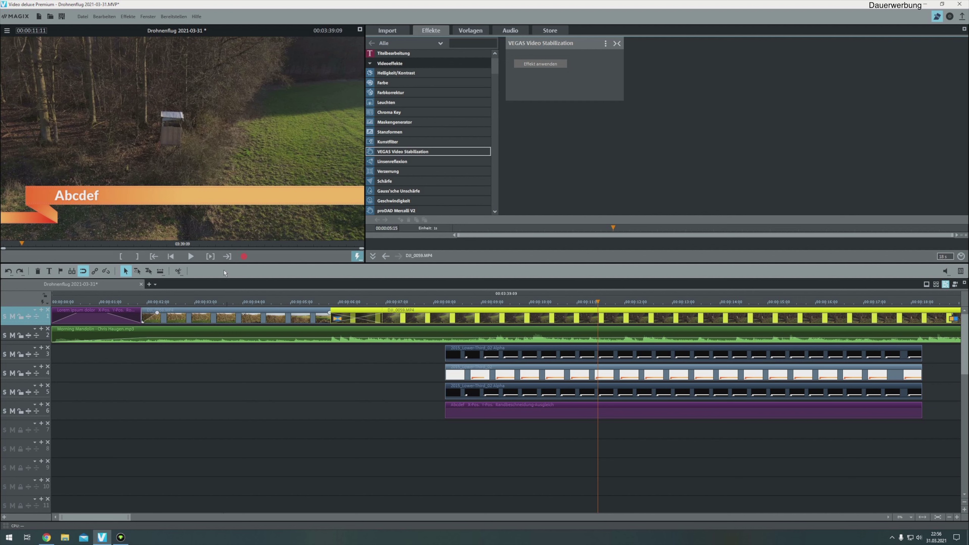
Examine the available film export formats, including MPEG-4
left_click(83, 16)
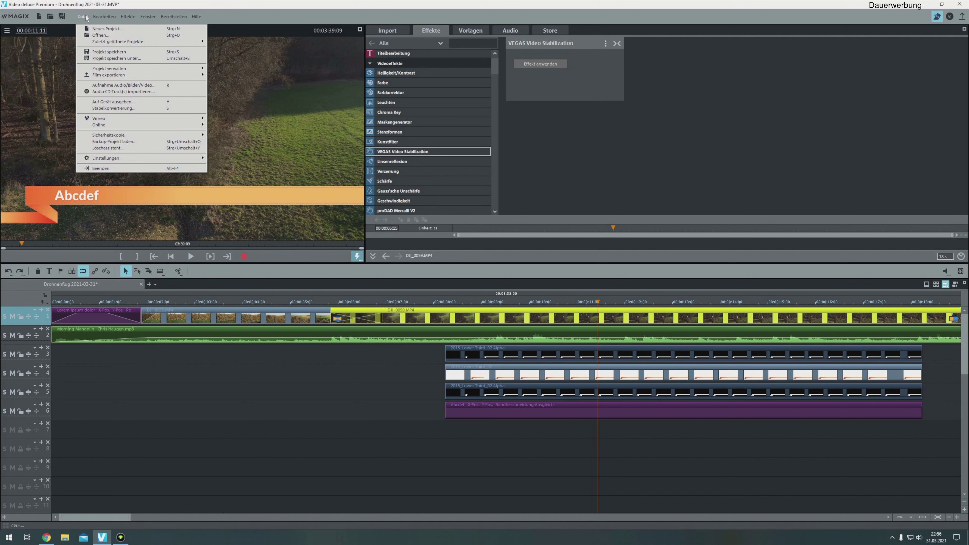
left_click(82, 17)
left_click(83, 16)
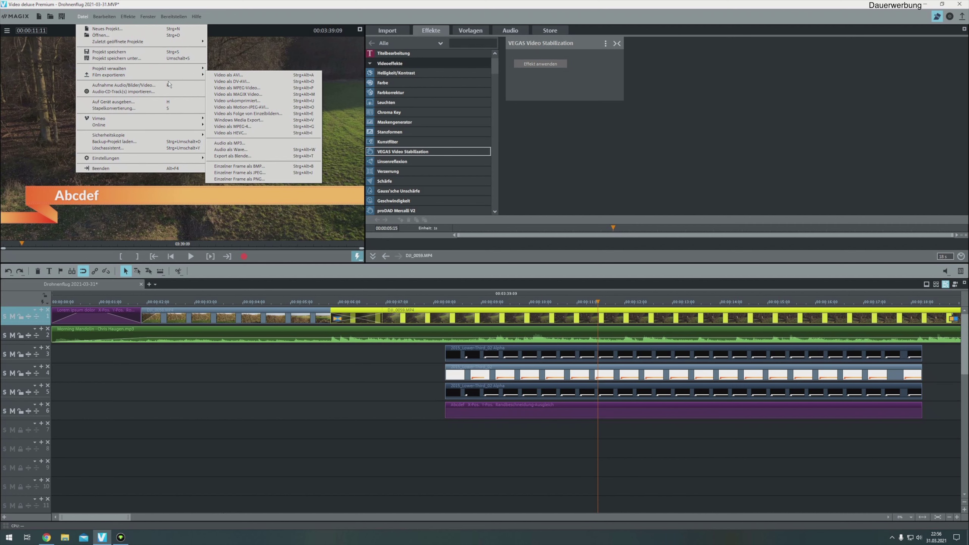
mouse_move(184, 75)
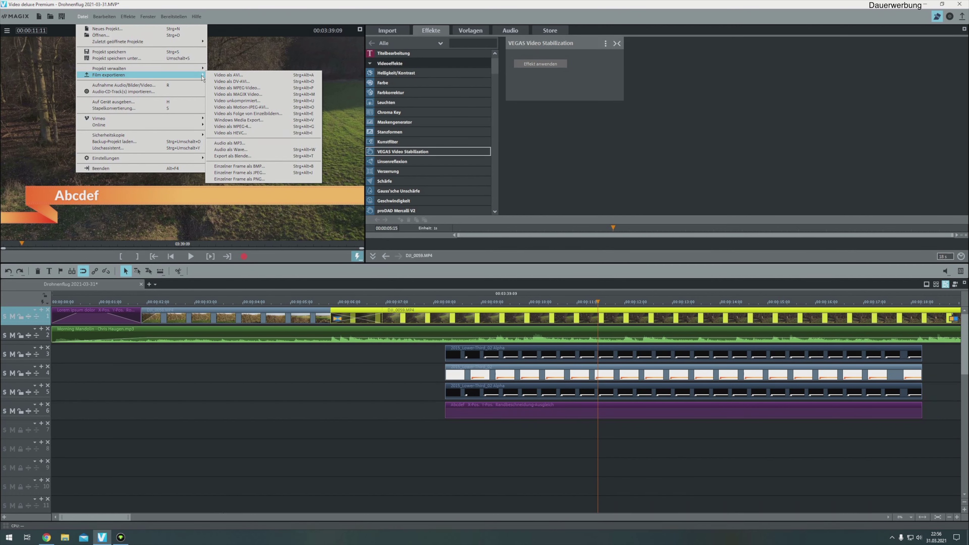
left_click(253, 127)
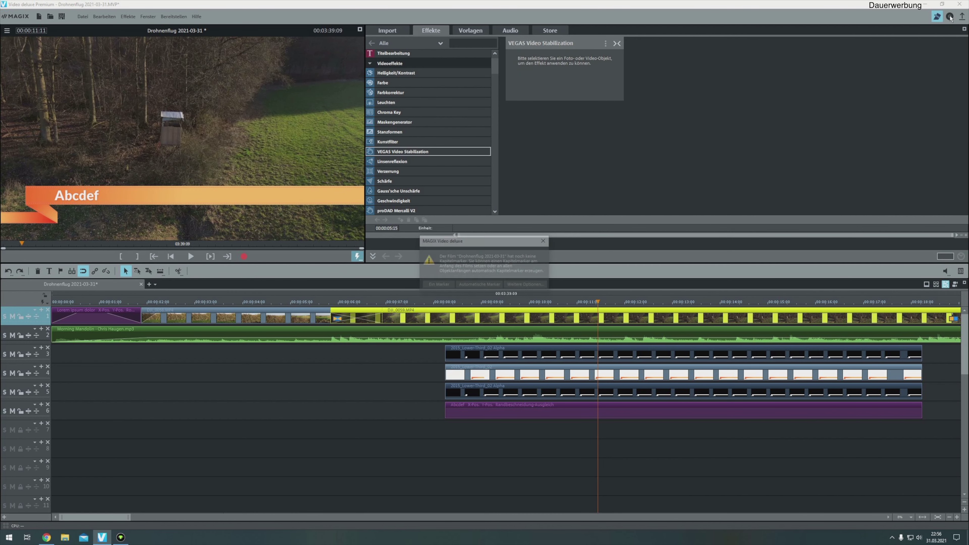
View the disc burning interface with automatic chapter markers, select the third menu template and return to the editing interface
left_click(490, 286)
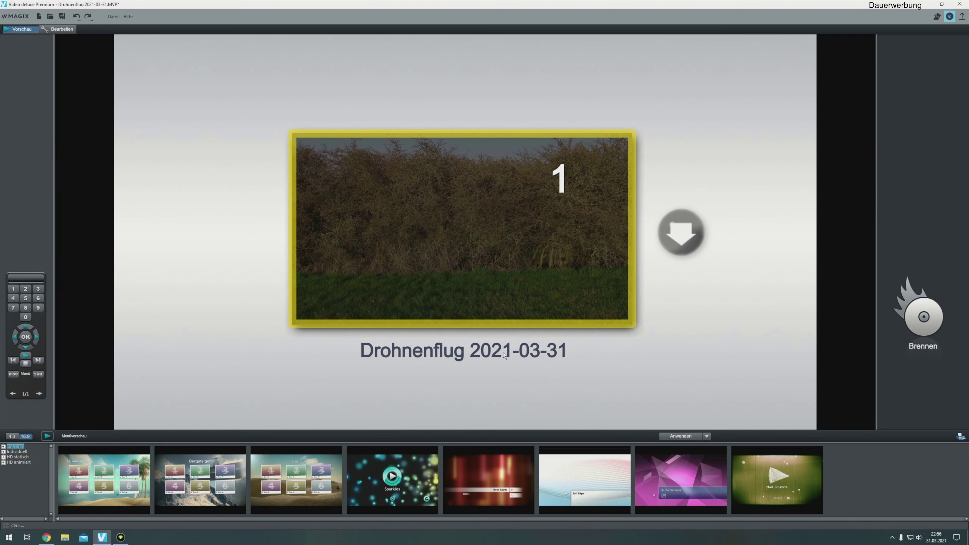
left_click(308, 489)
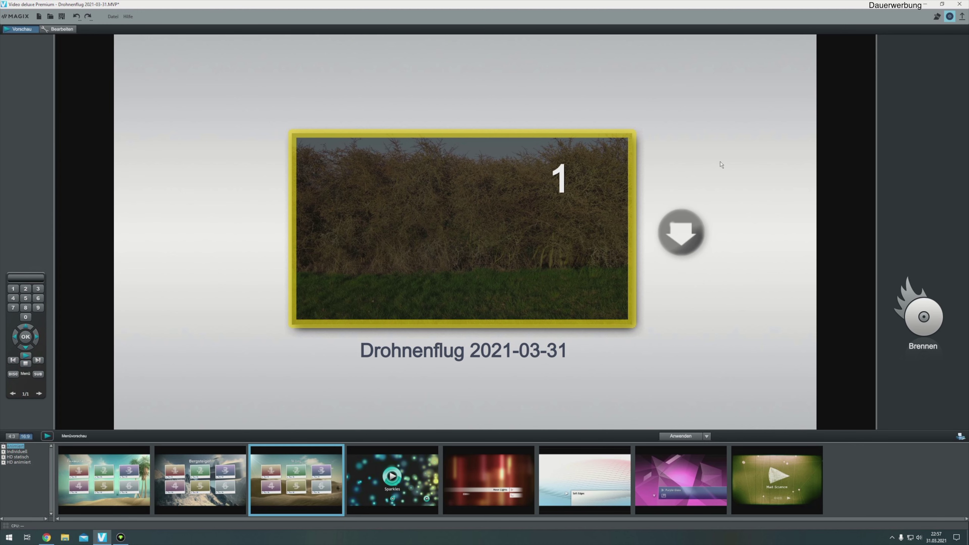
left_click(937, 16)
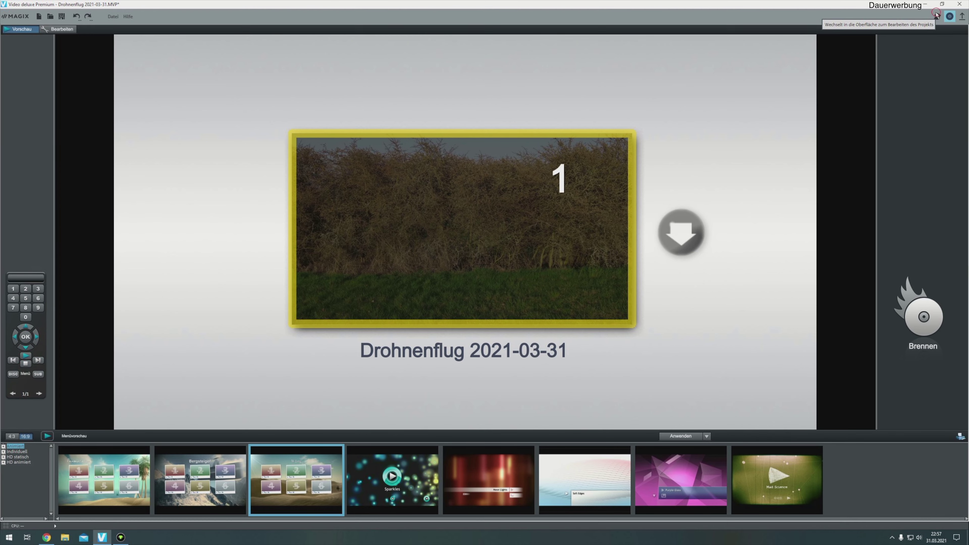